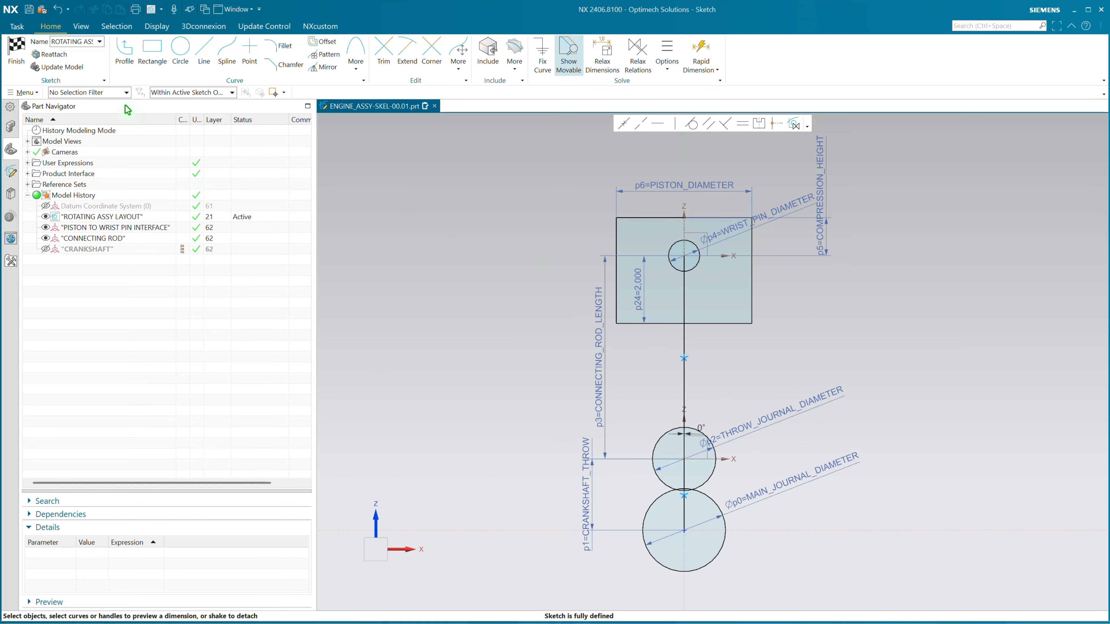
Finish the active sketch and create a new Model part in inches named ENGINE_ANIMATION
key("ctrl+q")
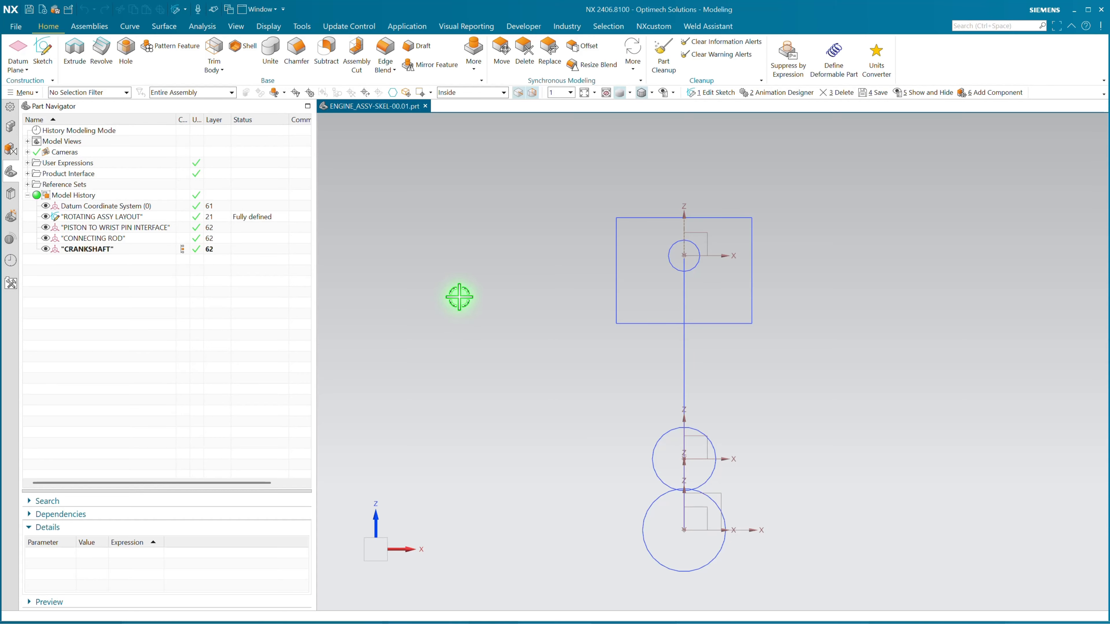
right_click_drag(459, 297, 417, 250)
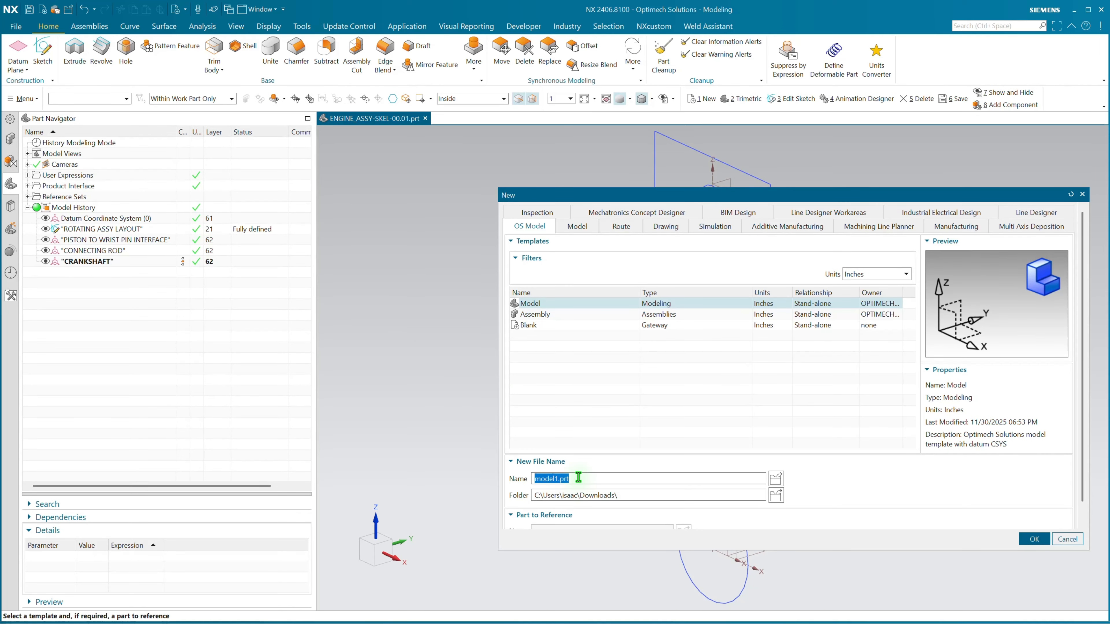
type("ENGINE_ANIMATION")
left_click(1029, 539)
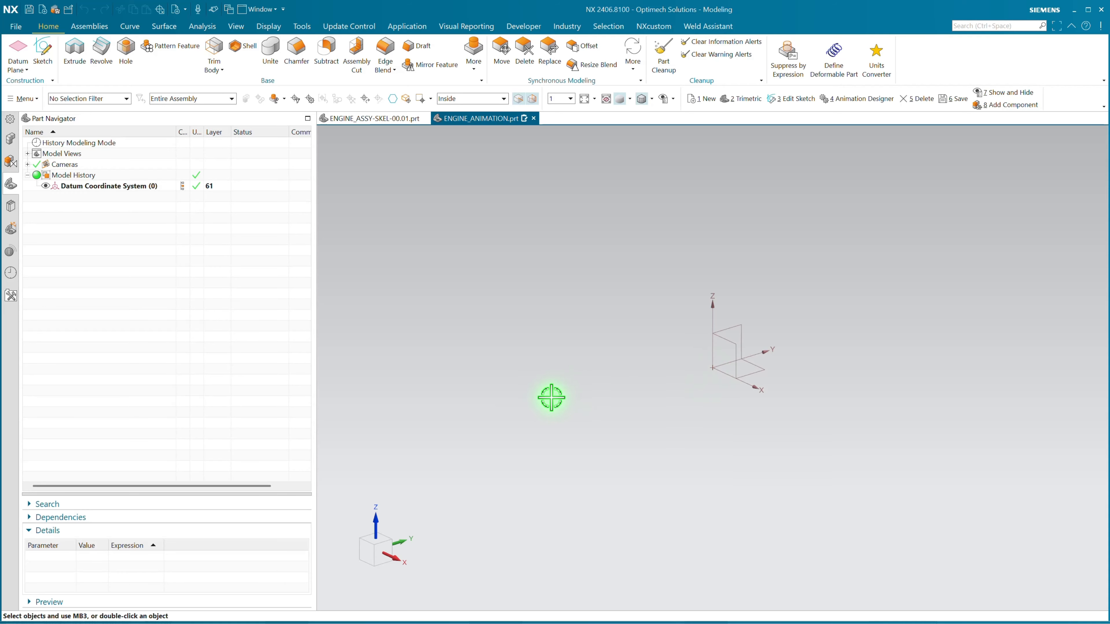
Add ENGINE_ASSY-SKEL-00.01 as the first component at the absolute work part location, with a Fix constraint
right_click_drag(550, 397, 550, 345)
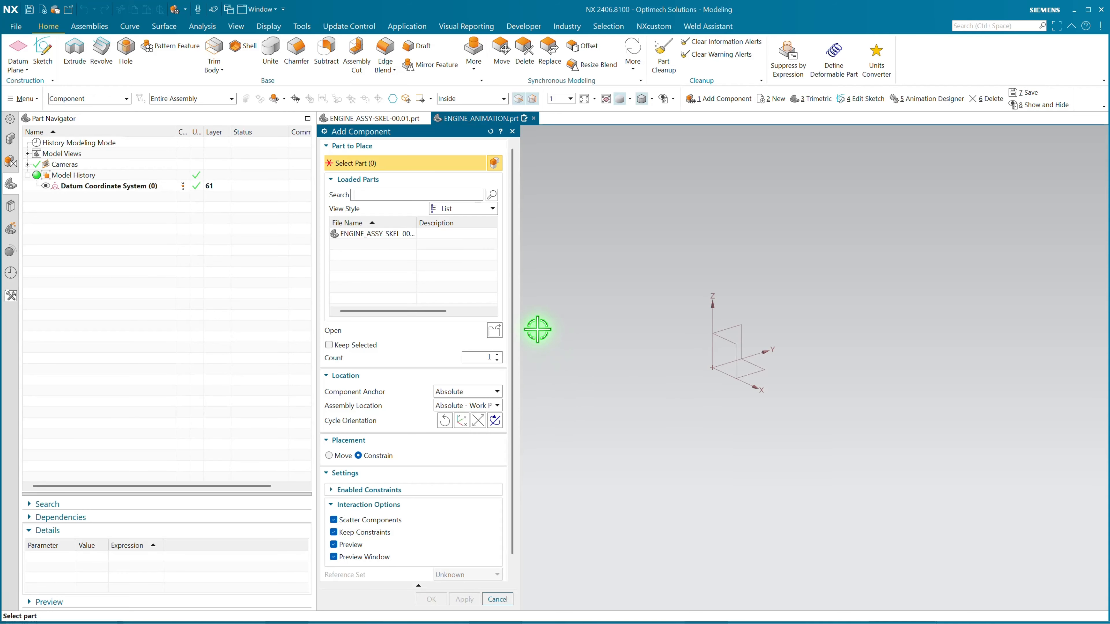
left_click(404, 233)
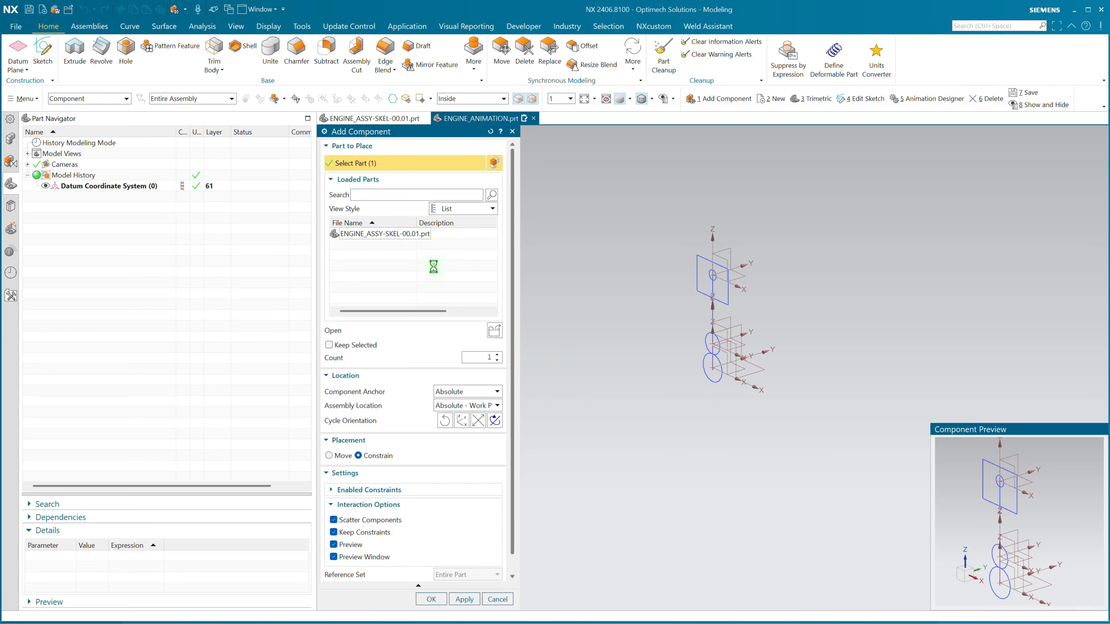
left_click(441, 605)
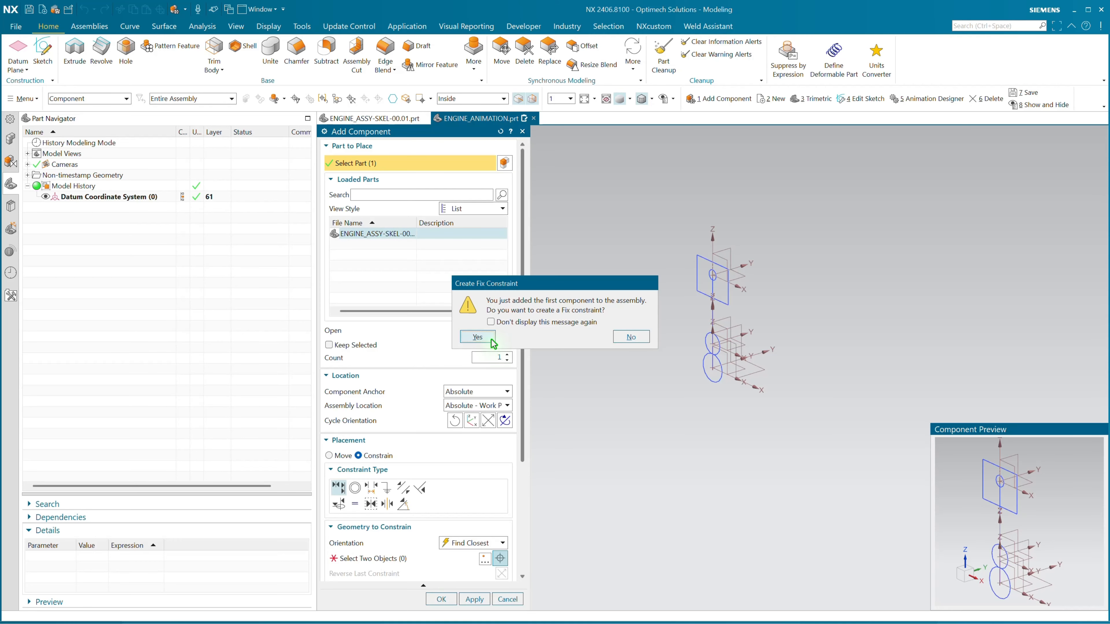
left_click(480, 339)
left_click(10, 139)
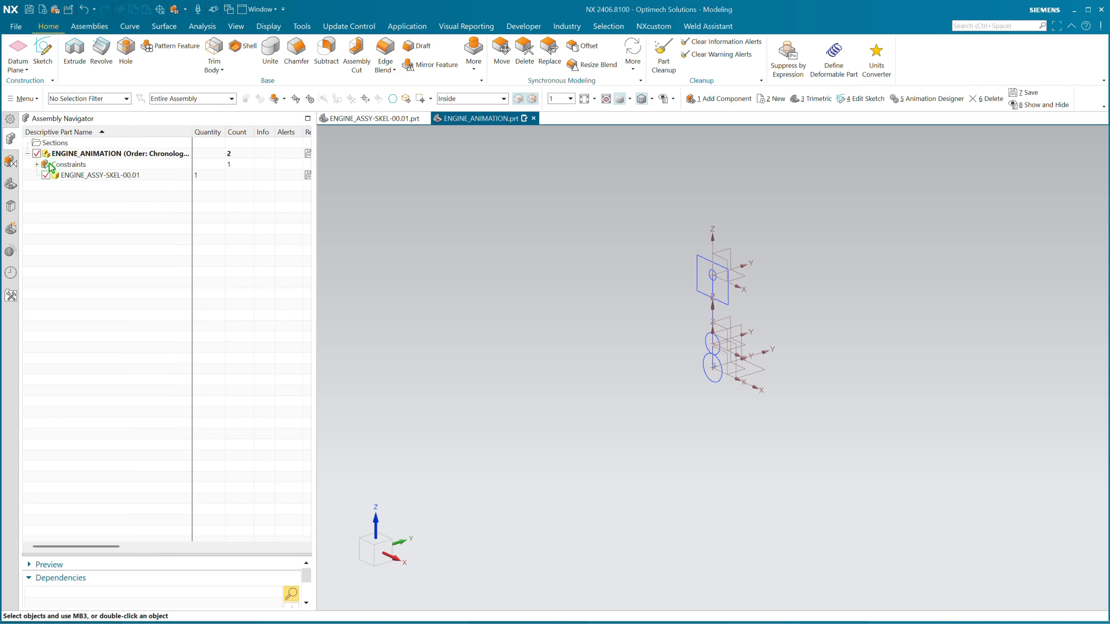
right_click(75, 164)
left_click(93, 173)
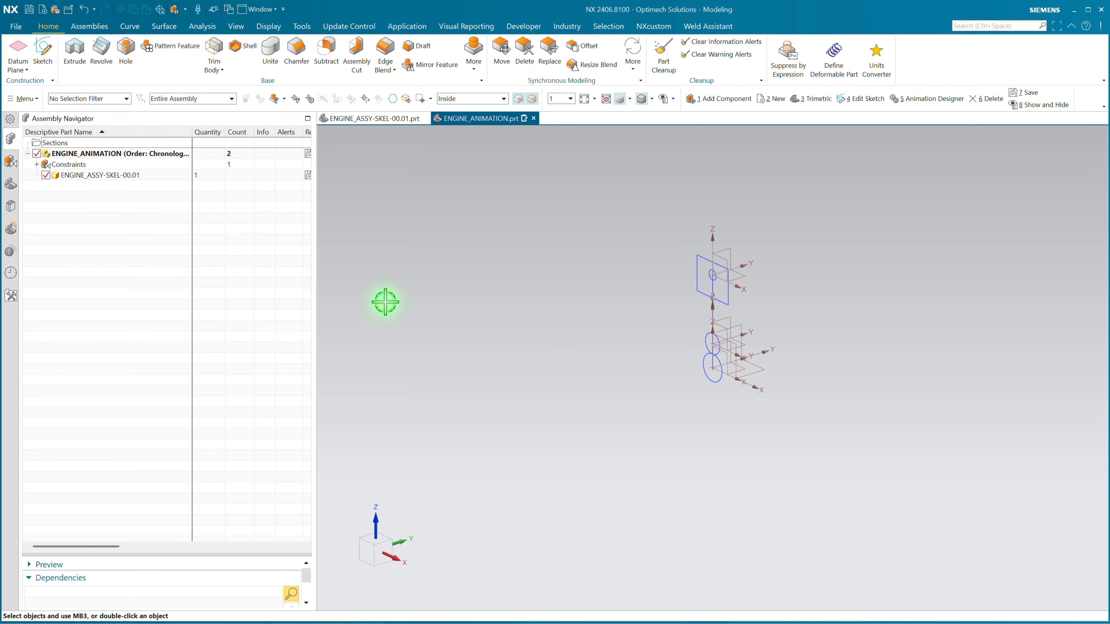
key("ctrl+f")
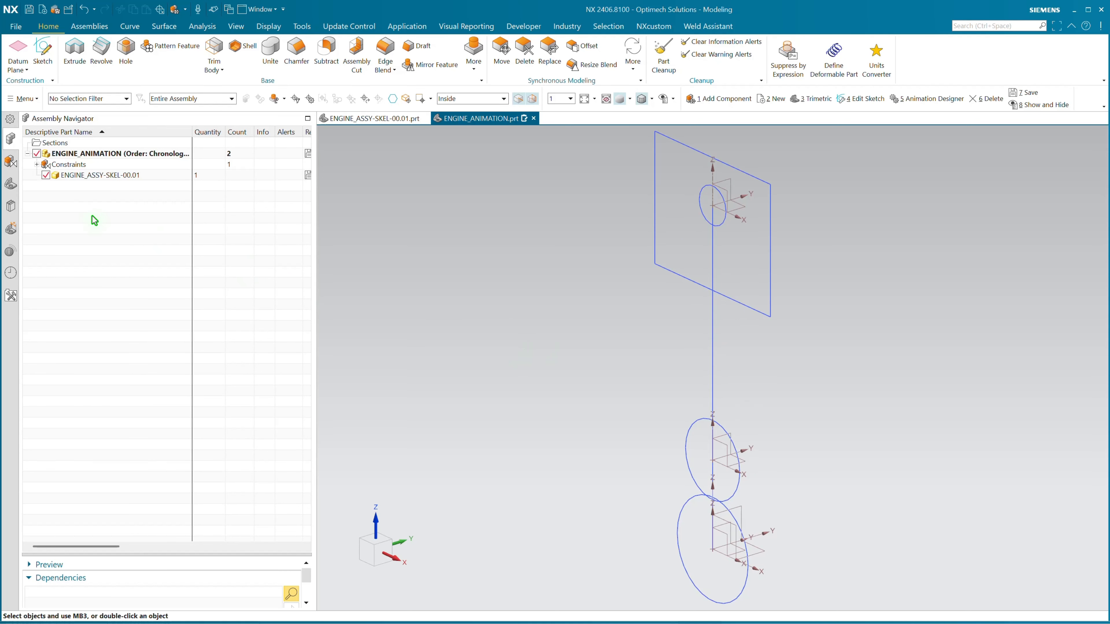
WAVE-link the ROTATING ASSY LAYOUT sketch into the assembly as an associative, context-independent sketch
left_click(10, 186)
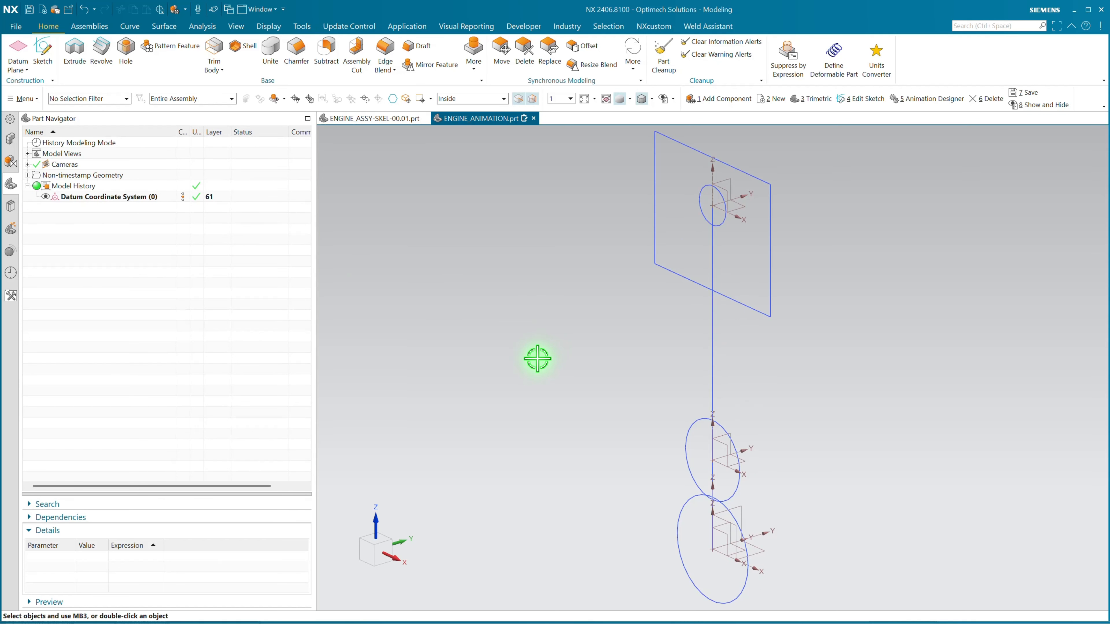
left_click(547, 345, "ctrl+shift")
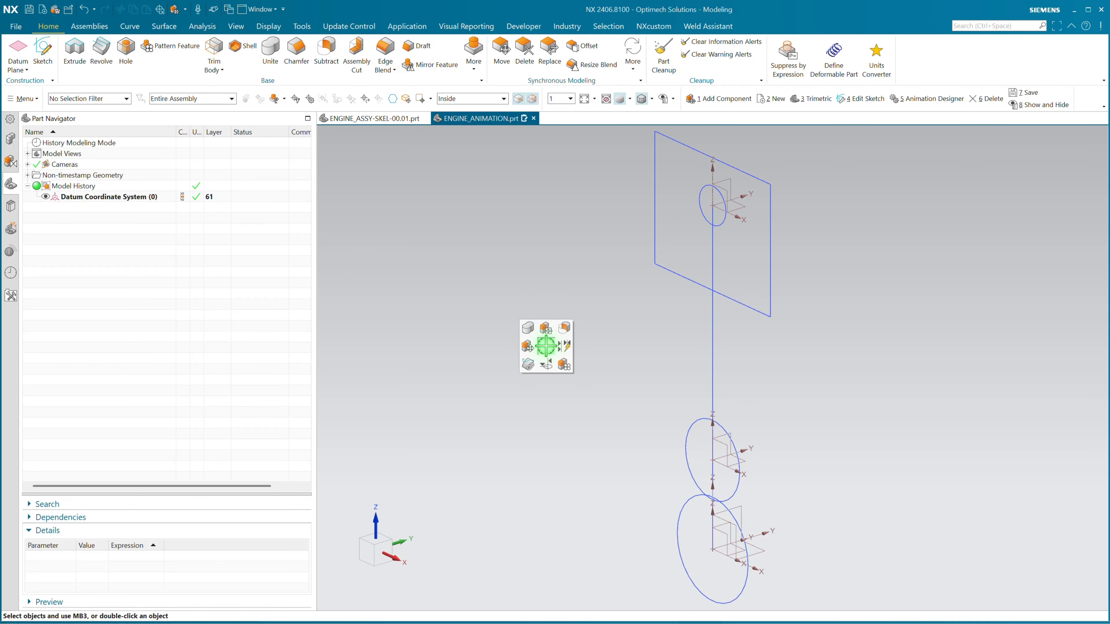
left_click(527, 364)
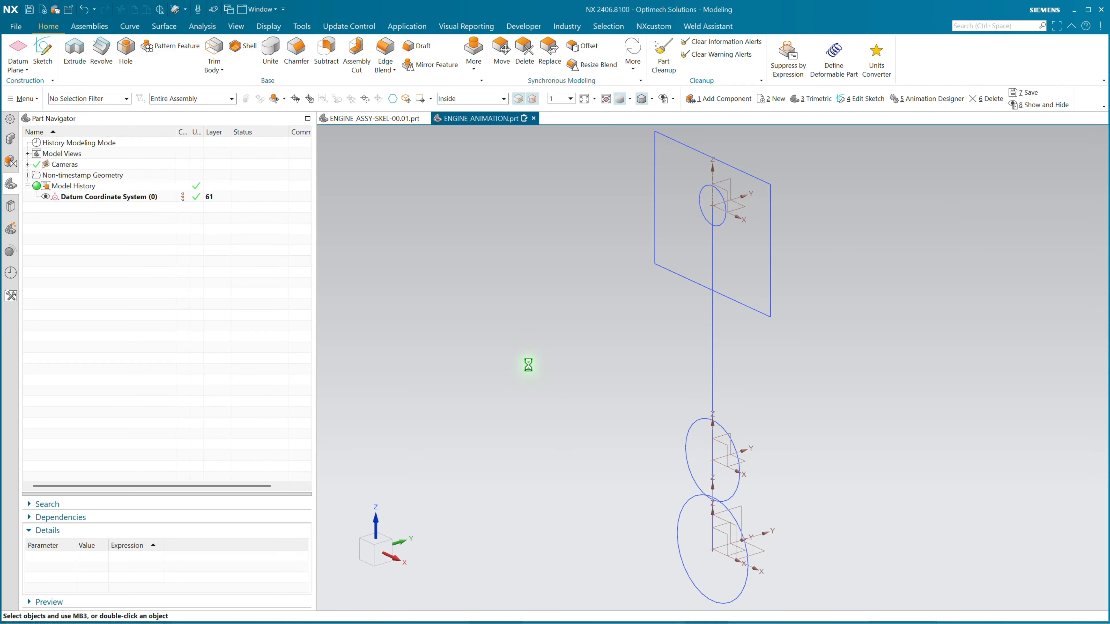
left_click(411, 150)
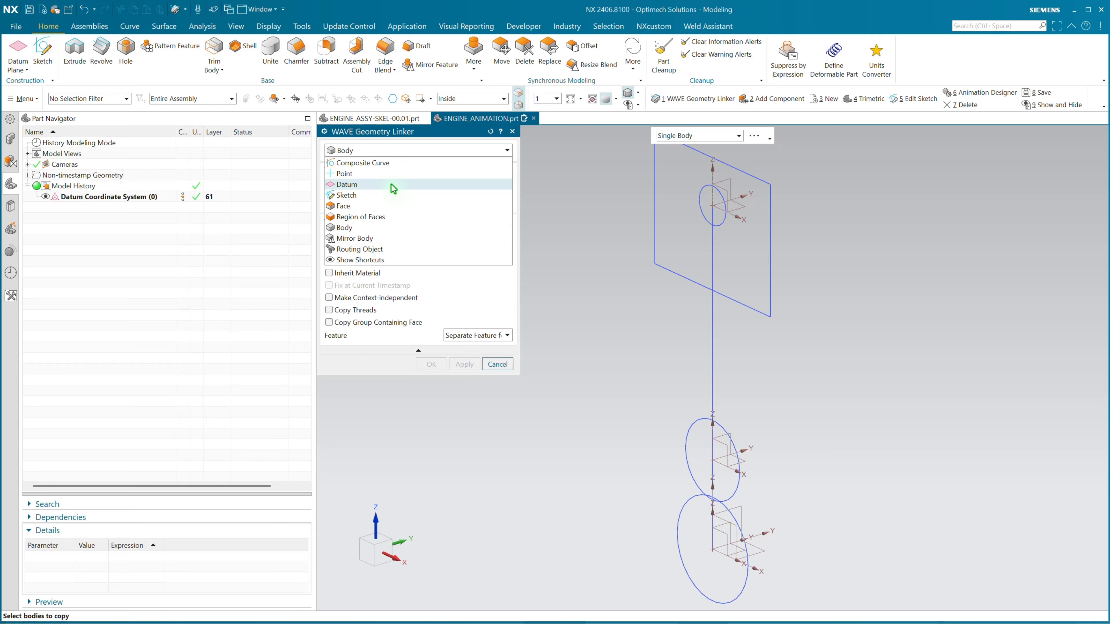
left_click(367, 199)
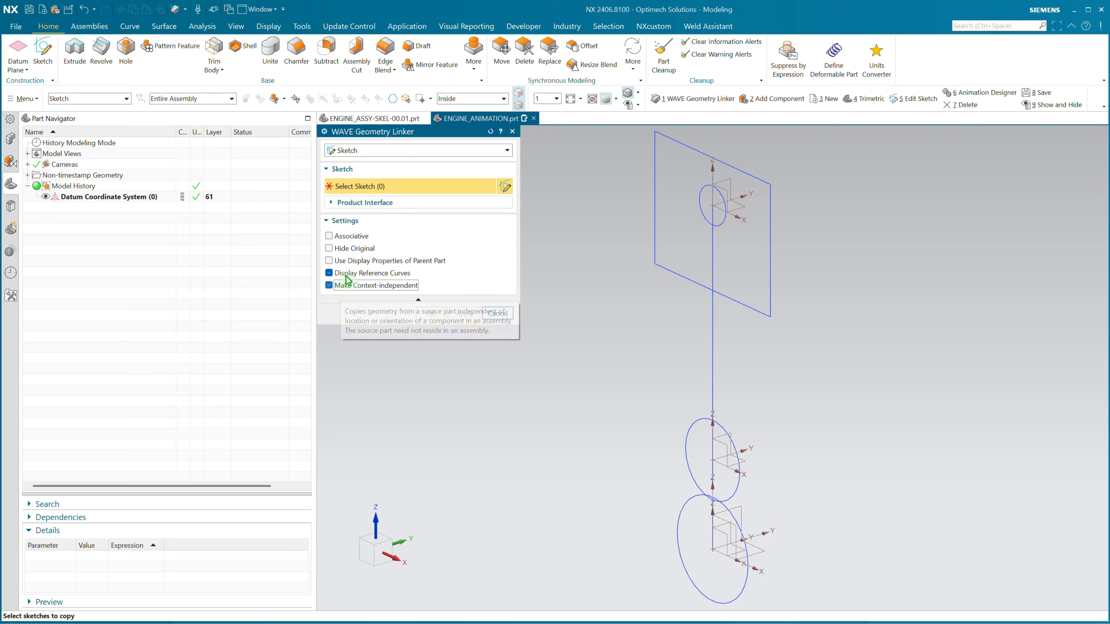
left_click(343, 286)
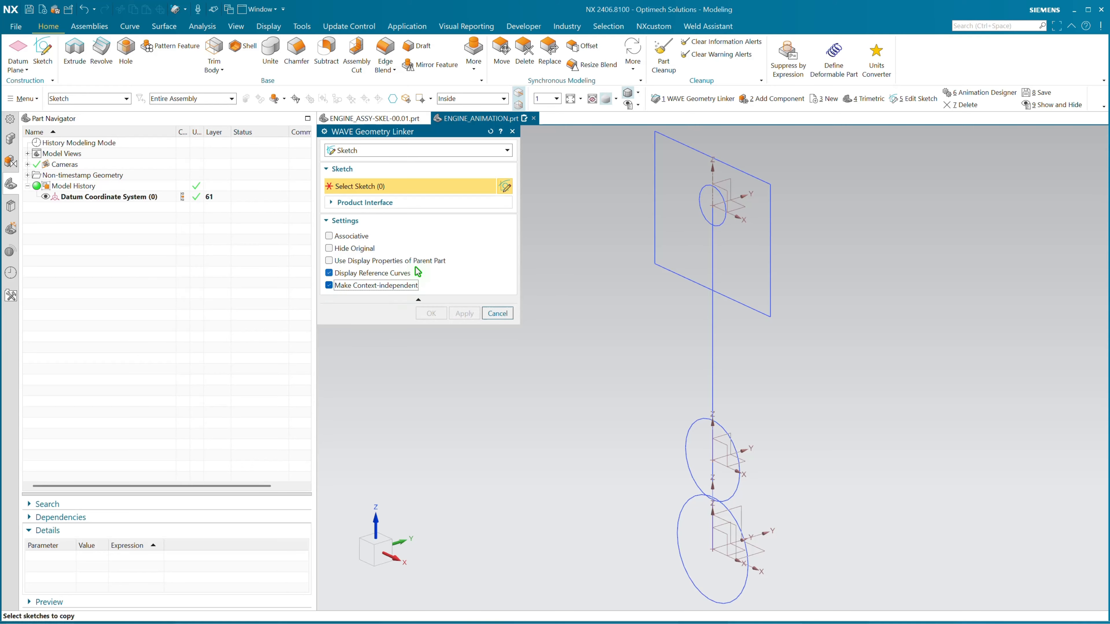
left_click(343, 237)
left_click(713, 287)
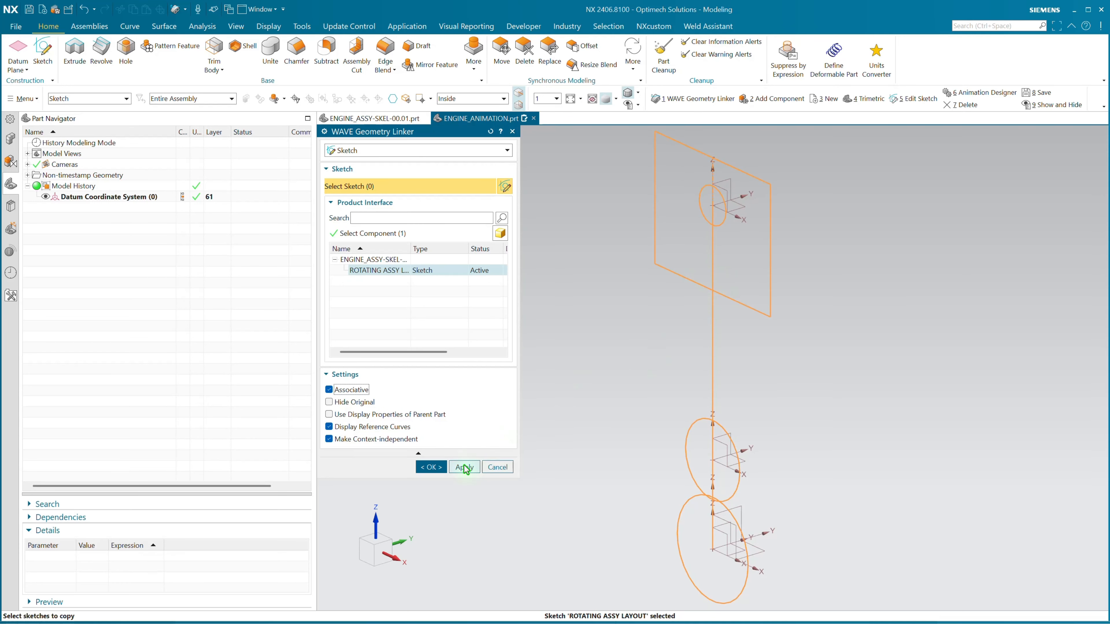
left_click(430, 467)
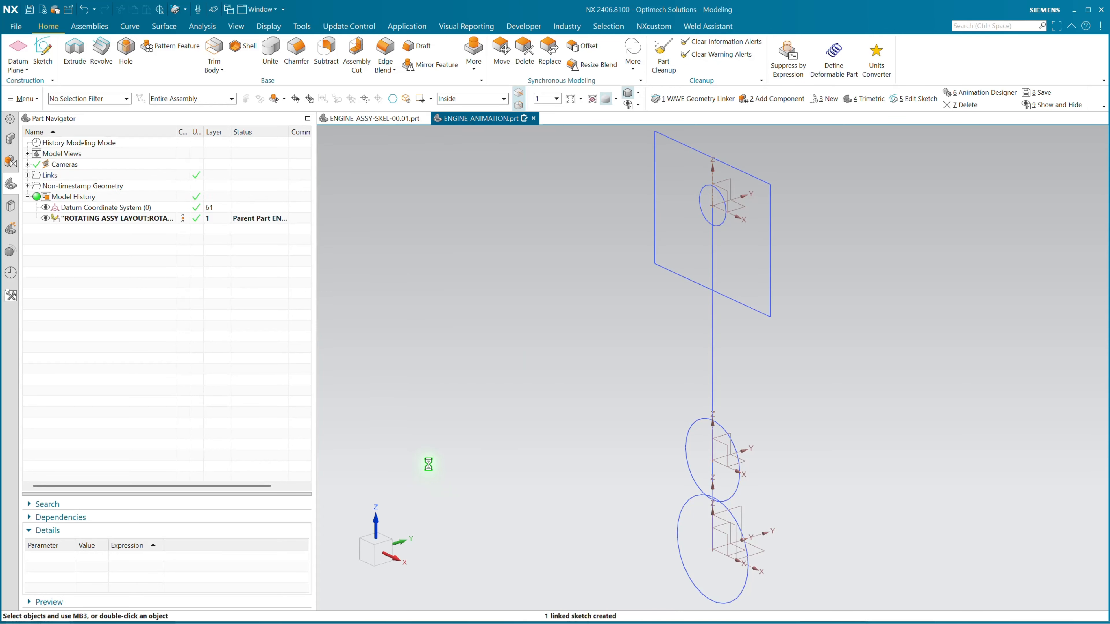
Replace the ENGINE_ASSY-SKEL-00.01 component's reference set with BLANK and save the assembly
left_click(10, 138)
right_click(85, 180)
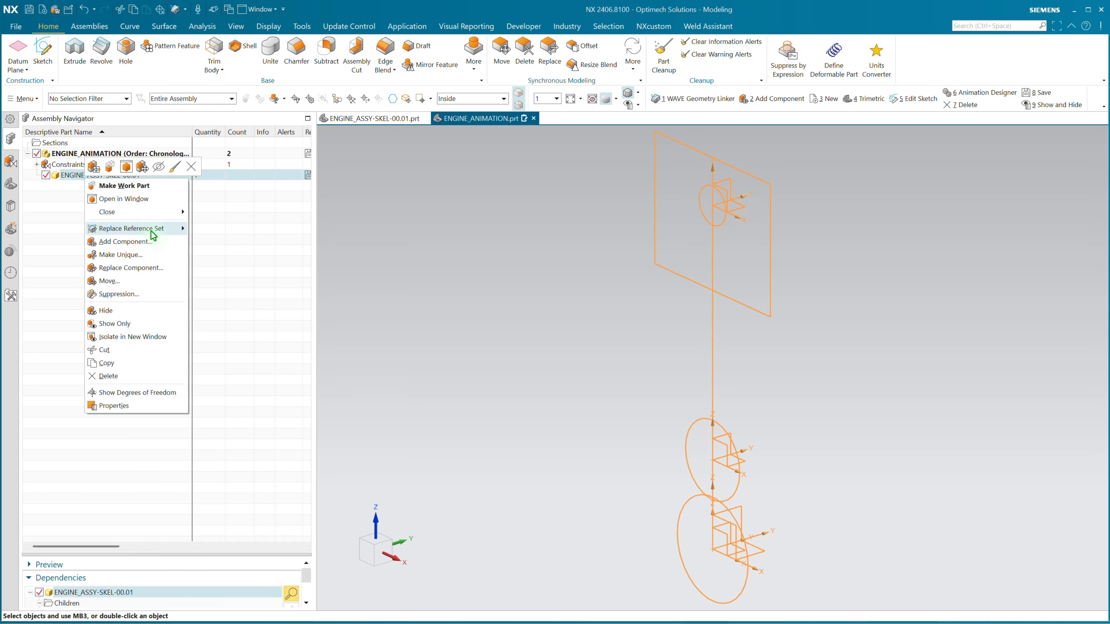
mouse_move(156, 228)
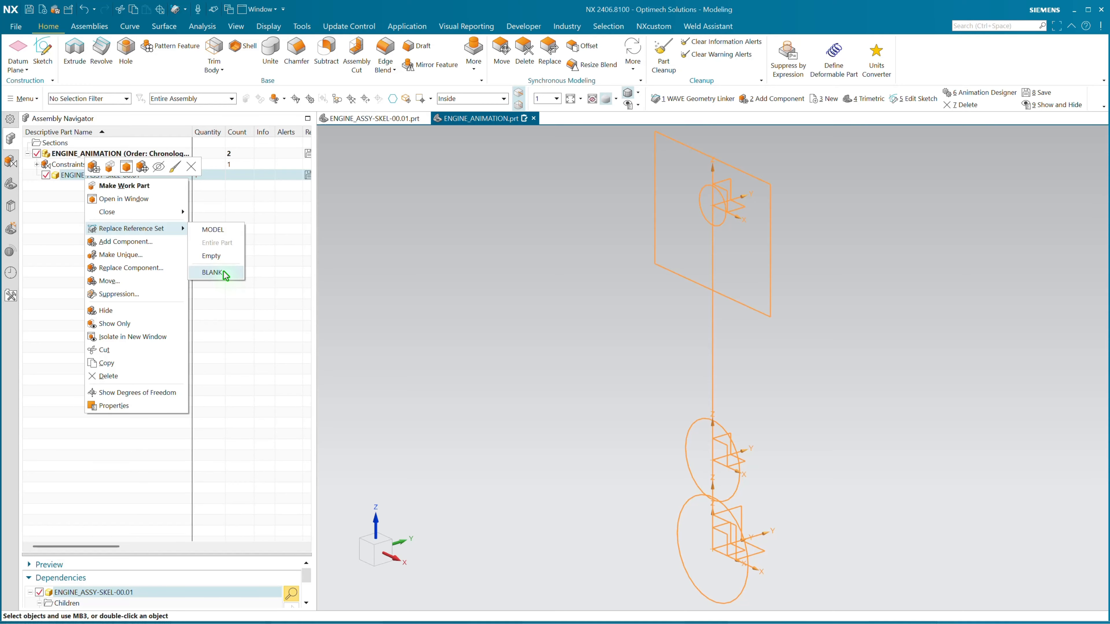
left_click(212, 273)
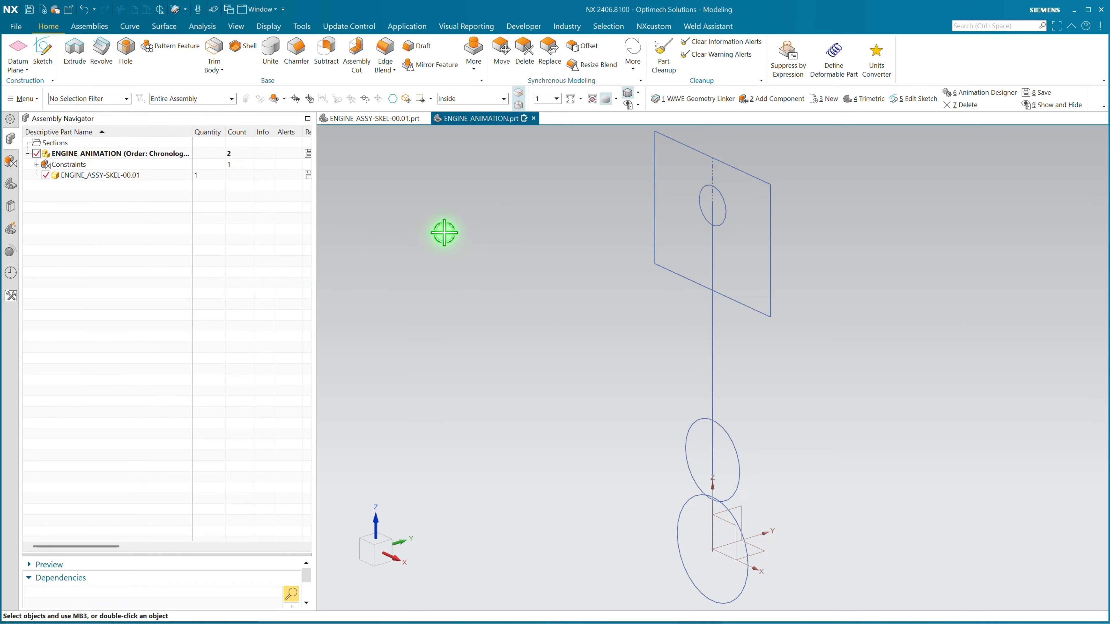
left_click(11, 184)
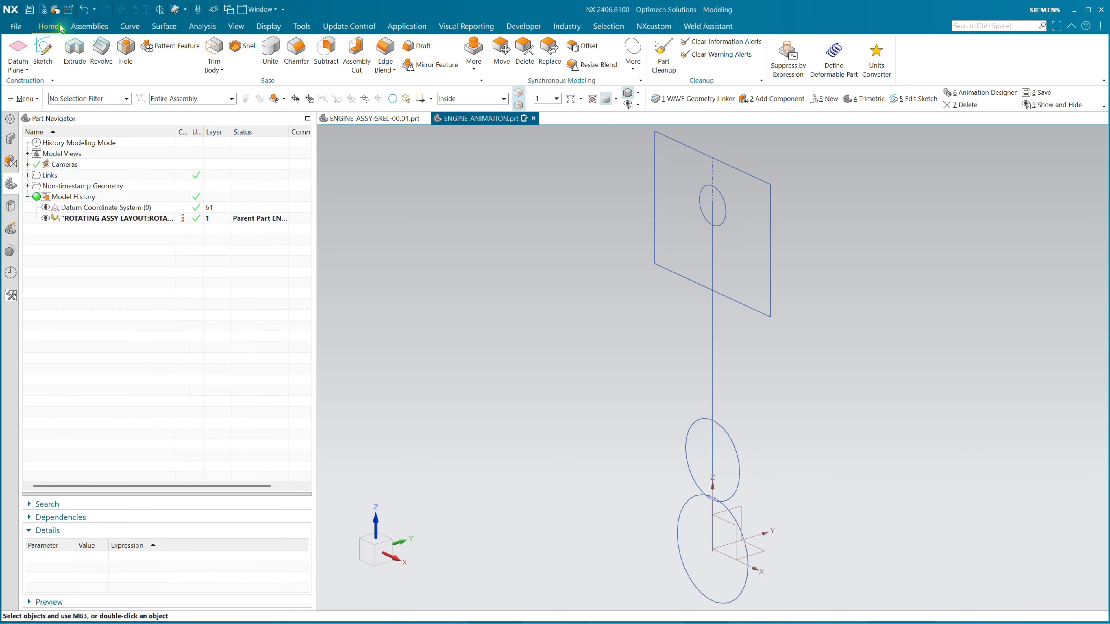
left_click(29, 11)
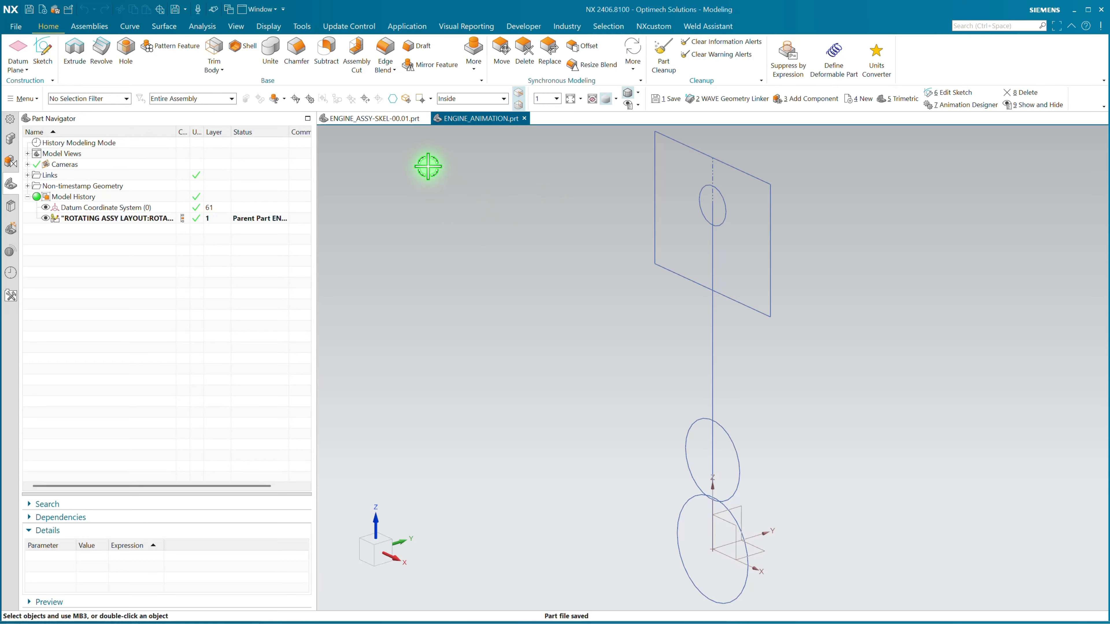
Enable the Animation Designer toolbox and create a new animation solution
left_click(407, 27)
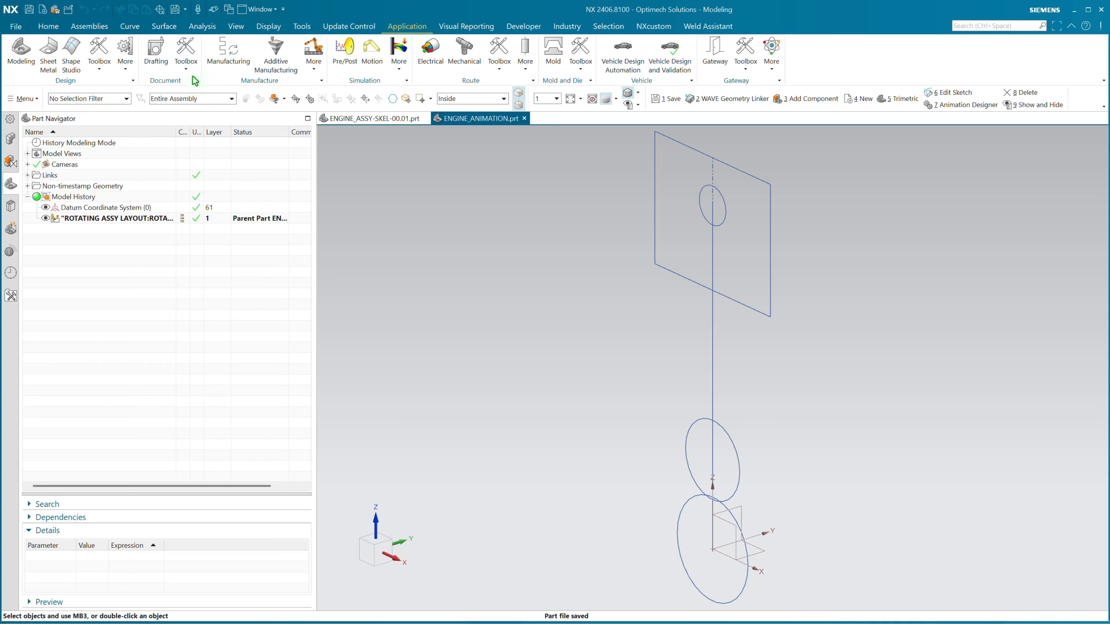
left_click(105, 72)
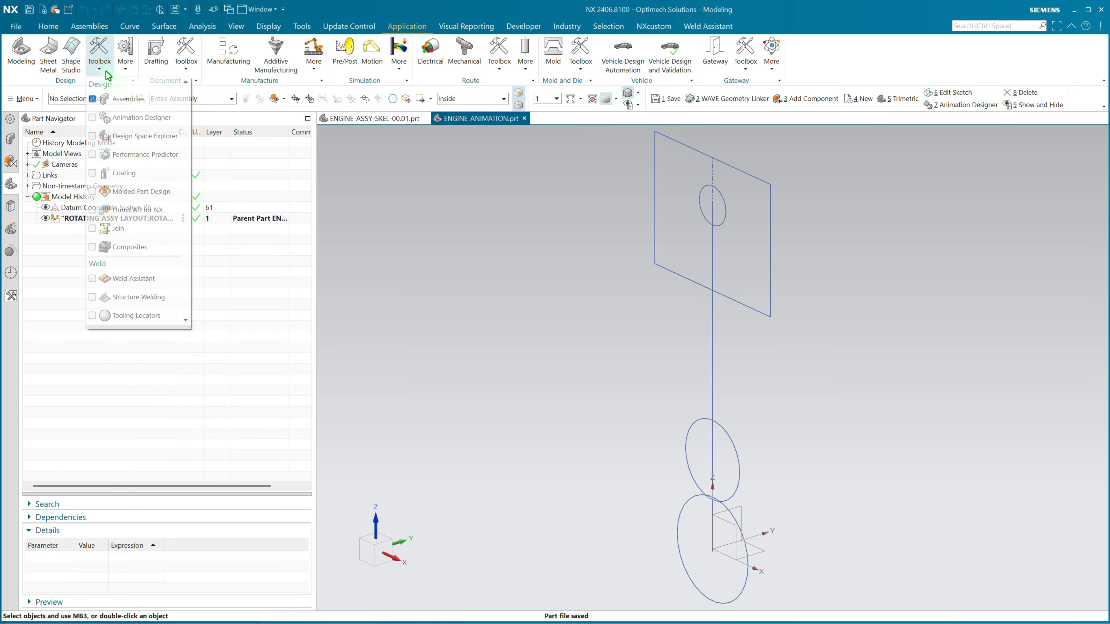
left_click(93, 119)
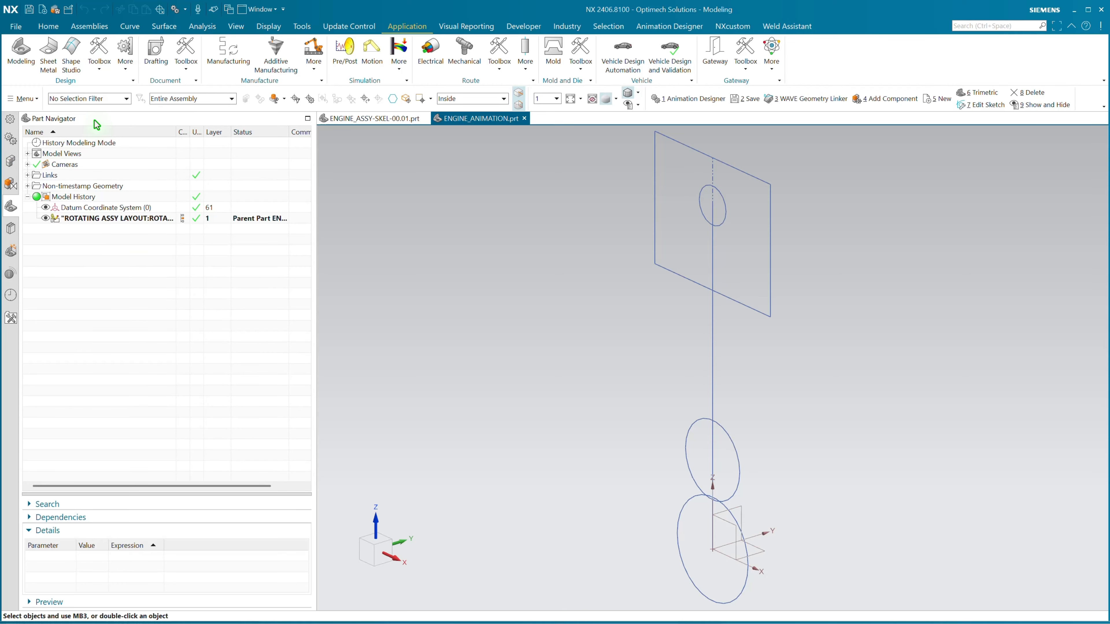
left_click(10, 142)
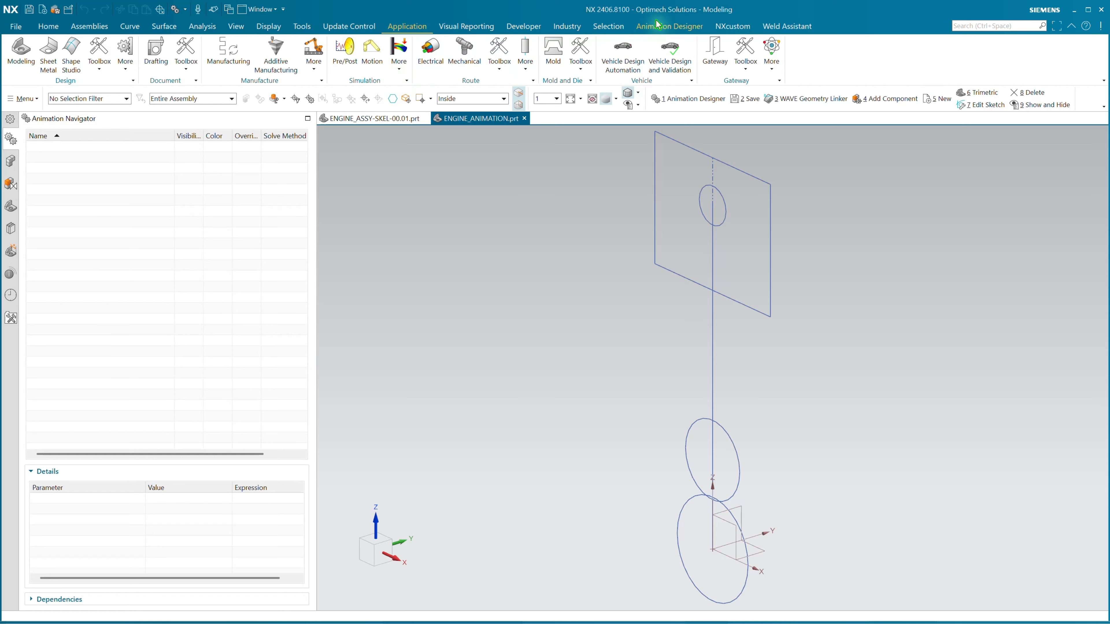
left_click(667, 31)
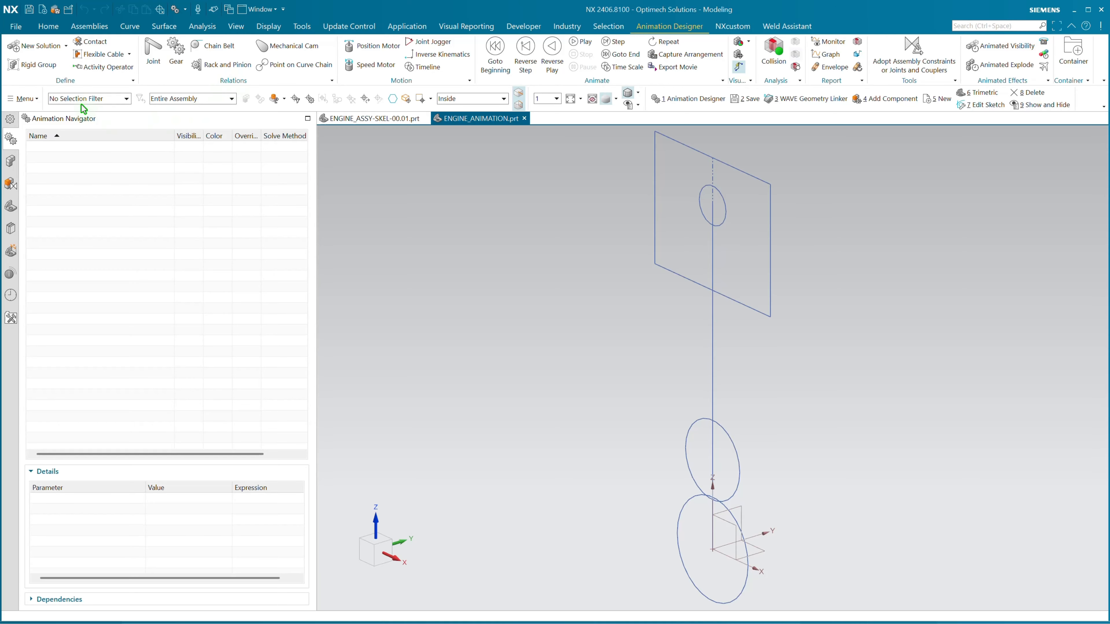
left_click(16, 48)
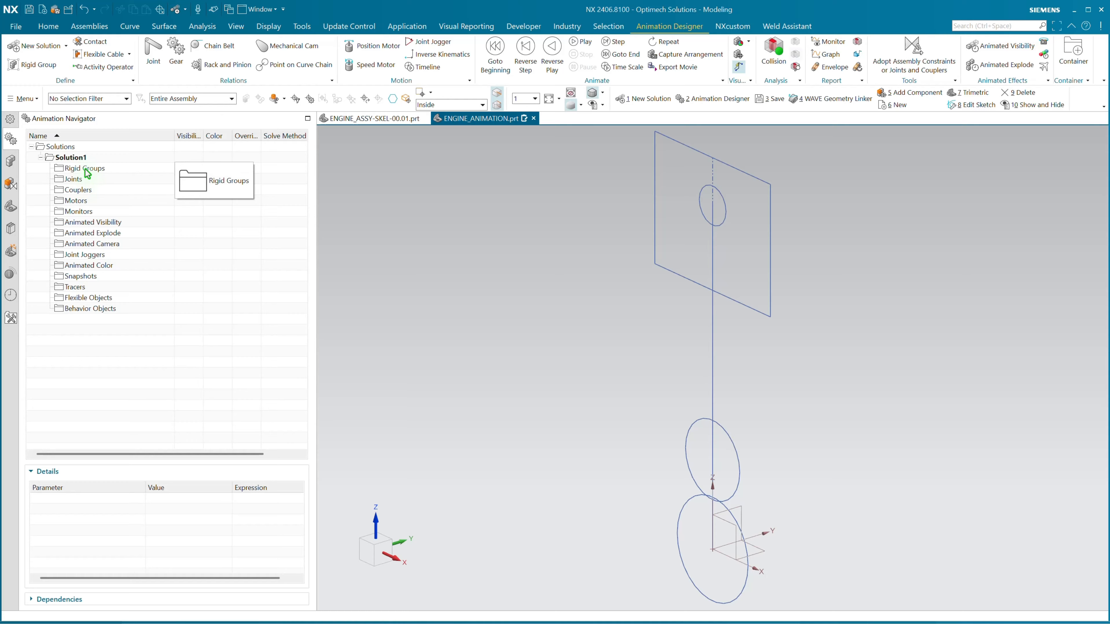
Create a rigid group named ENGINE BLOCK from the assembly's datum coordinate system
right_click(113, 169)
left_click(141, 175)
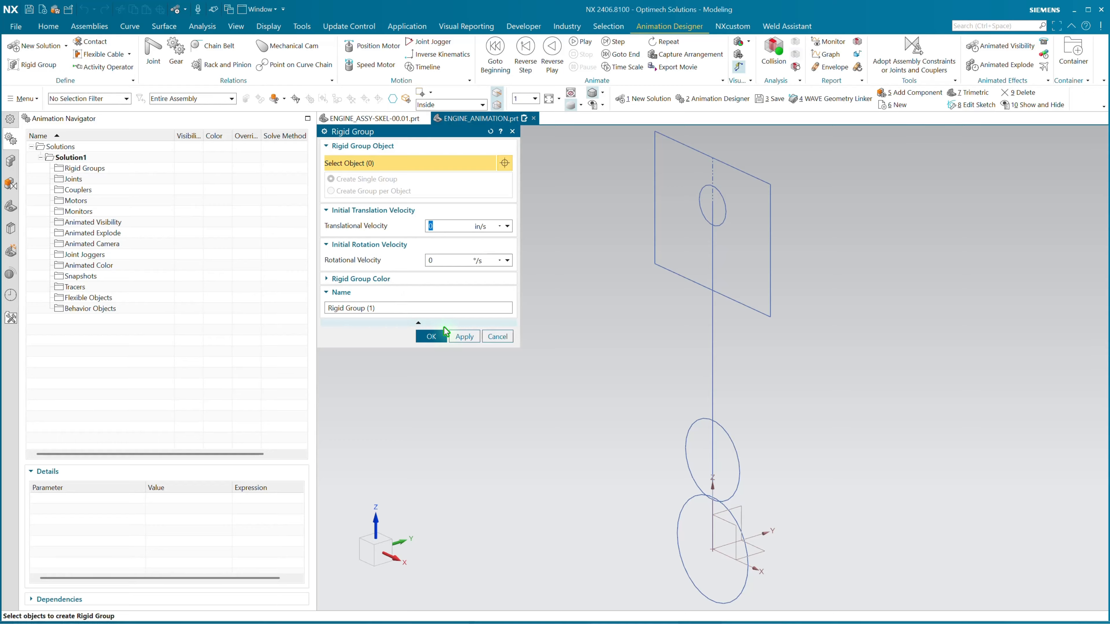
left_click(714, 550)
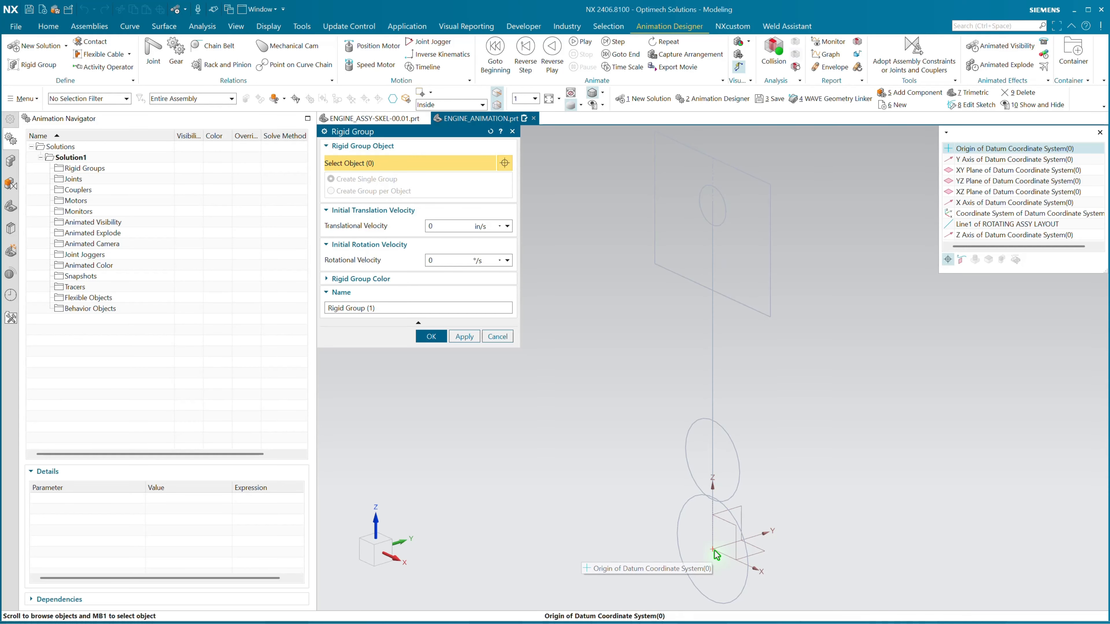
scroll(714, 550, "down", 5)
scroll(717, 555, "down", 1)
left_click(717, 555)
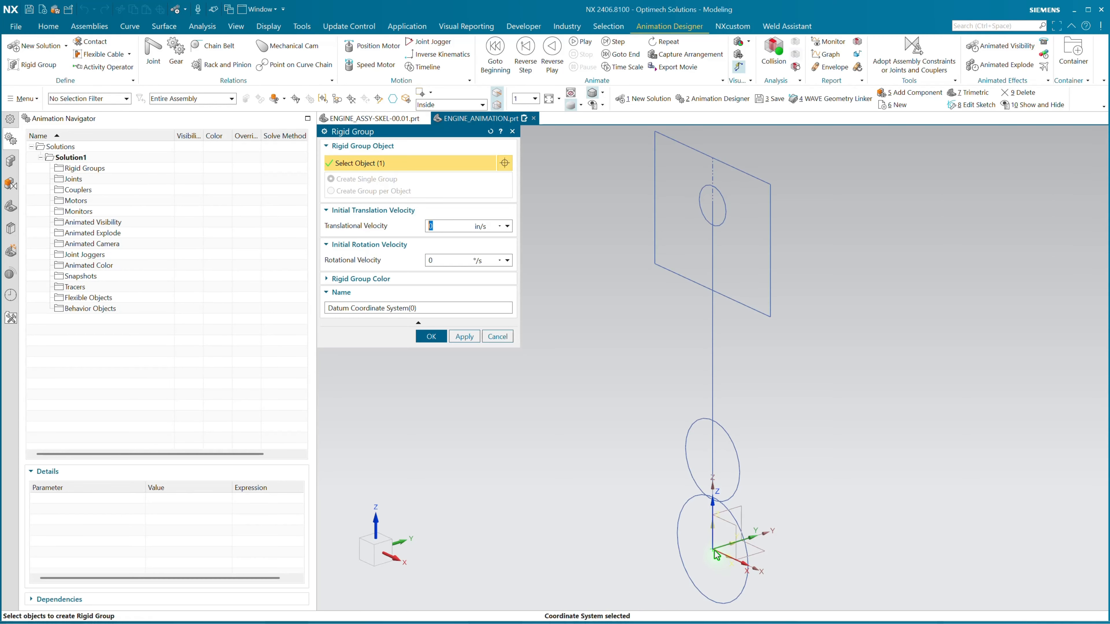
triple_click(421, 309)
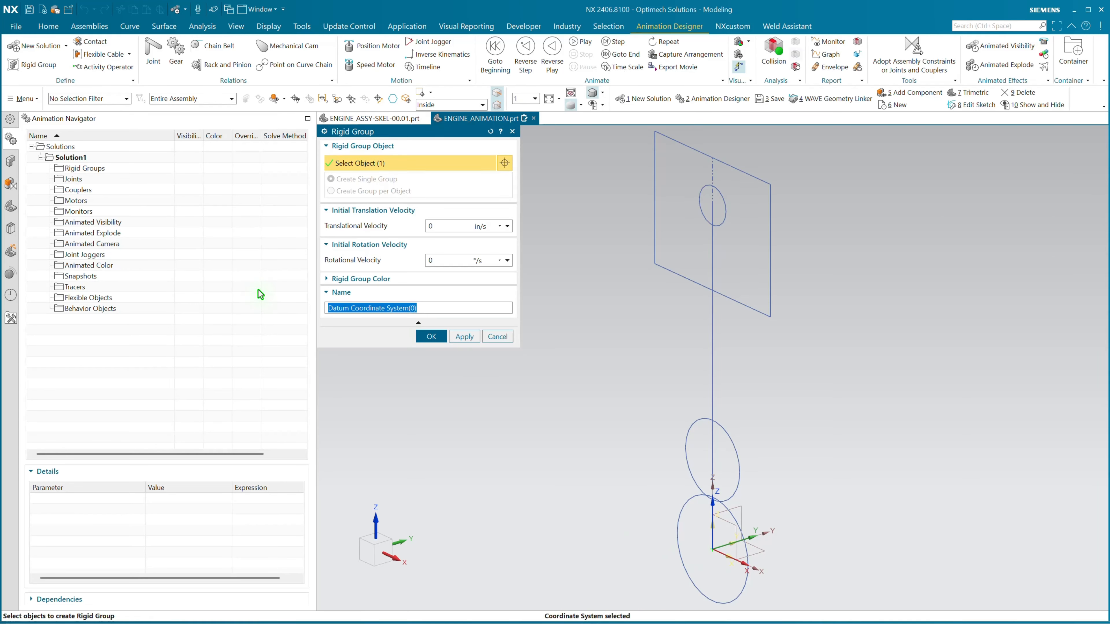
type("ENGINE BLOCK")
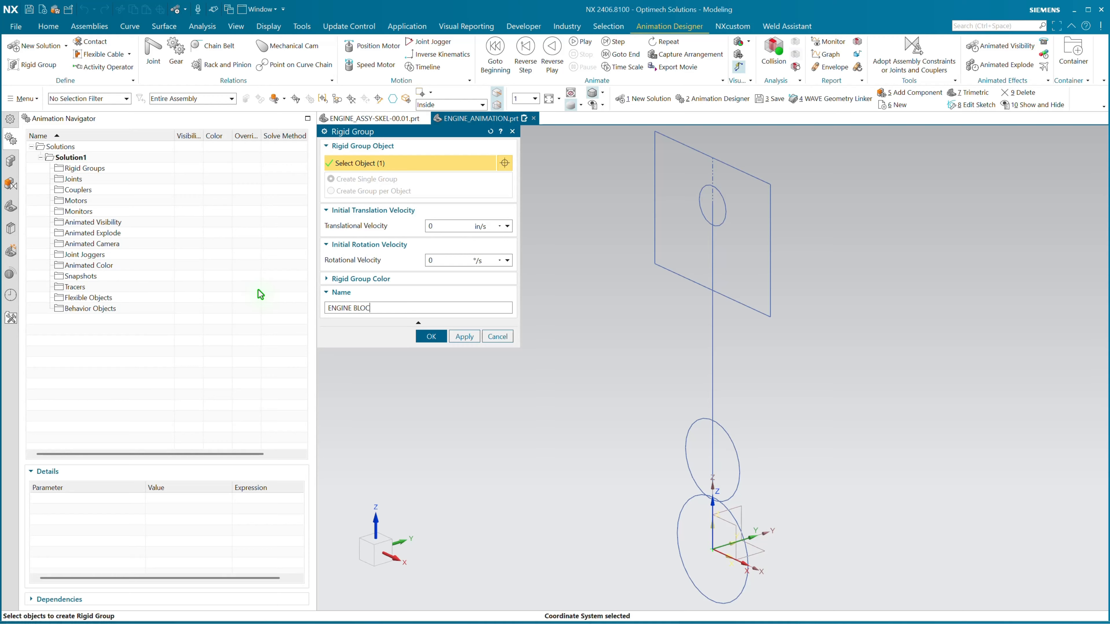
left_click(461, 337)
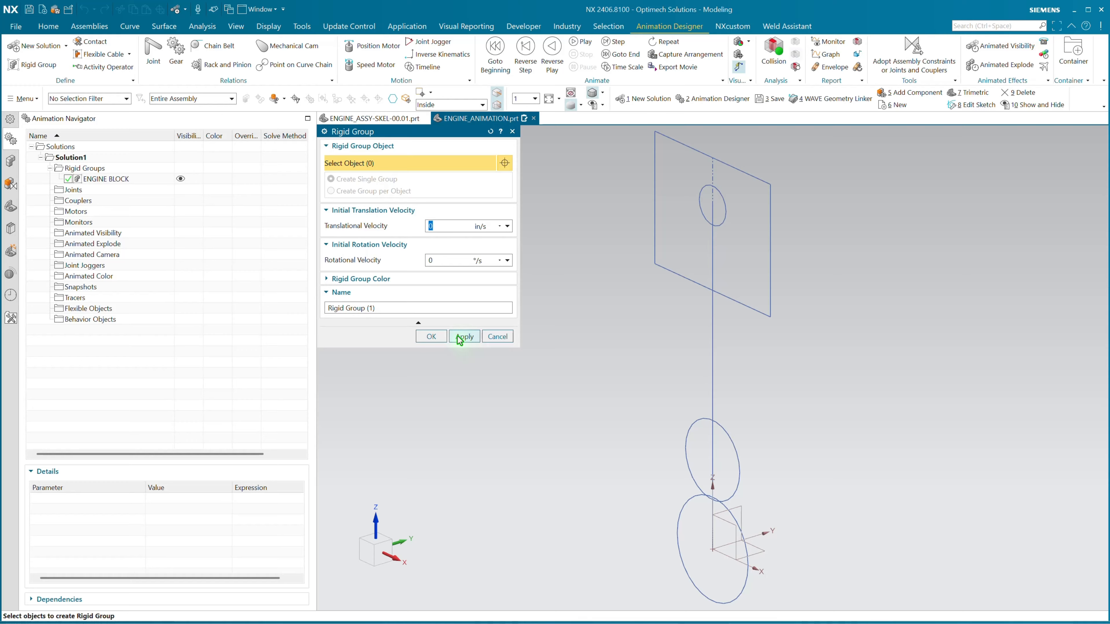
Create a rigid group named CRANKSHAFT from the two lower circles and the short line joining their centres
left_click(689, 496)
left_click(698, 480)
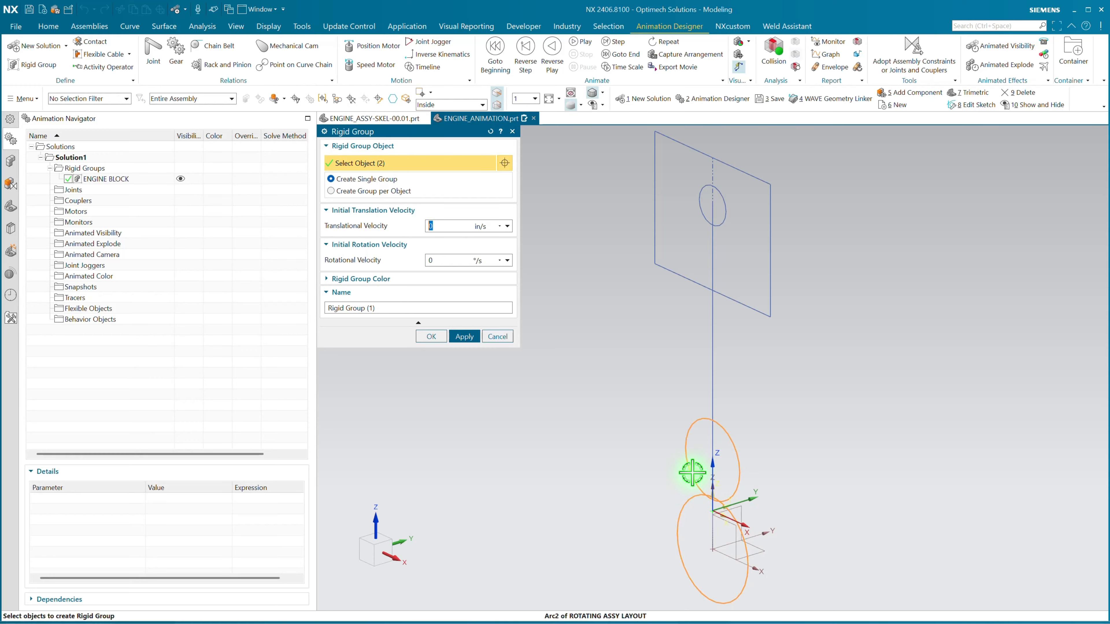
scroll(704, 475, "up", 5)
left_click(709, 471)
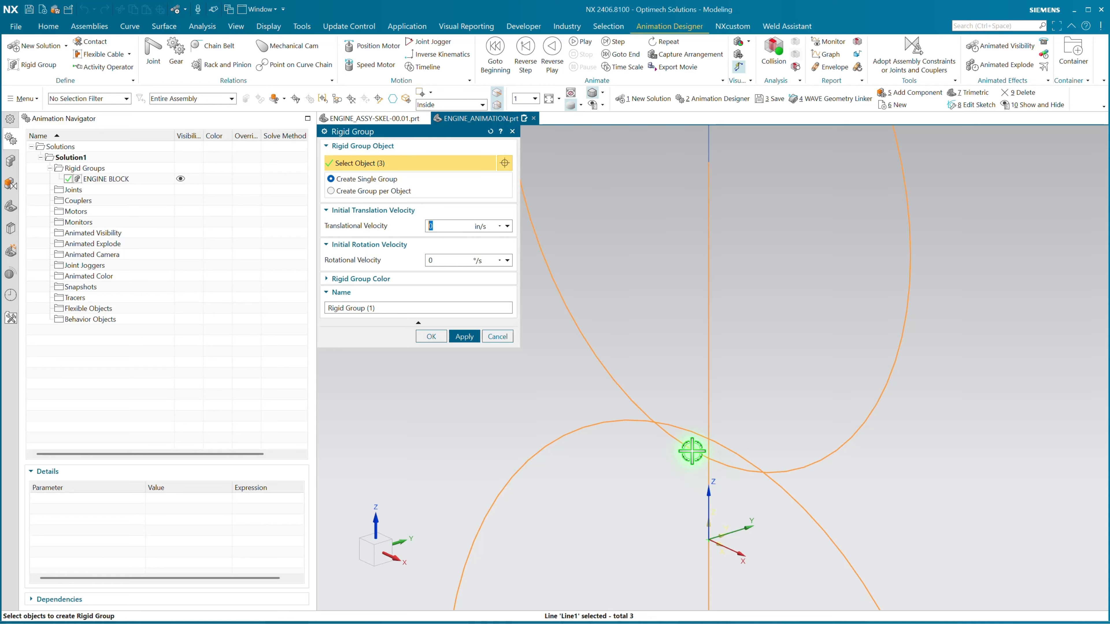
scroll(693, 448, "down", 5)
triple_click(377, 308)
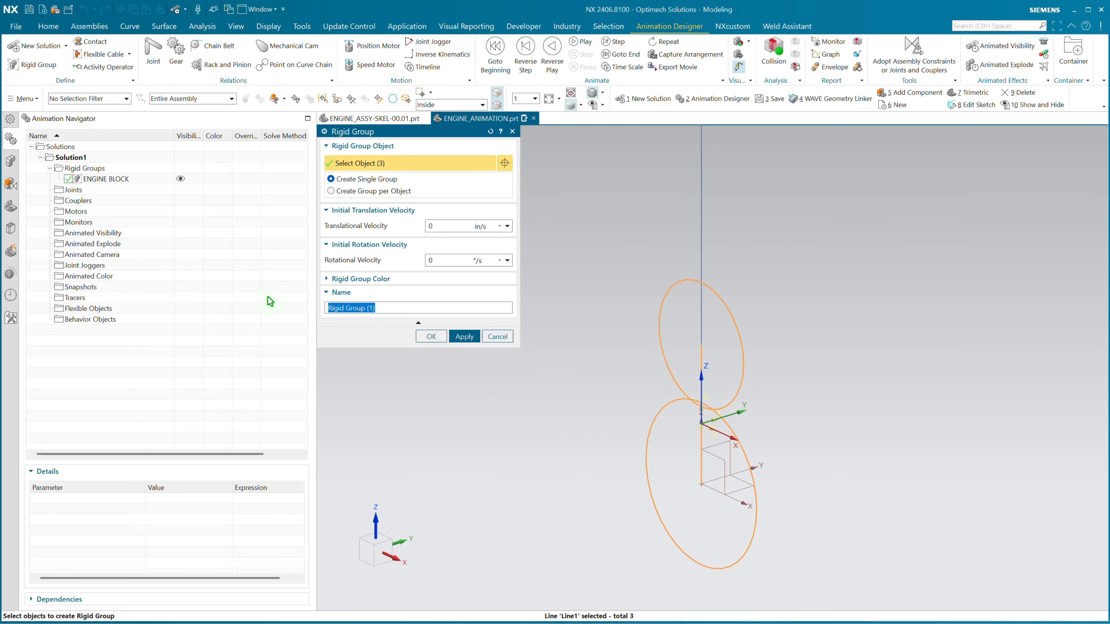
type("CRANKSHAFT")
middle_click(392, 398)
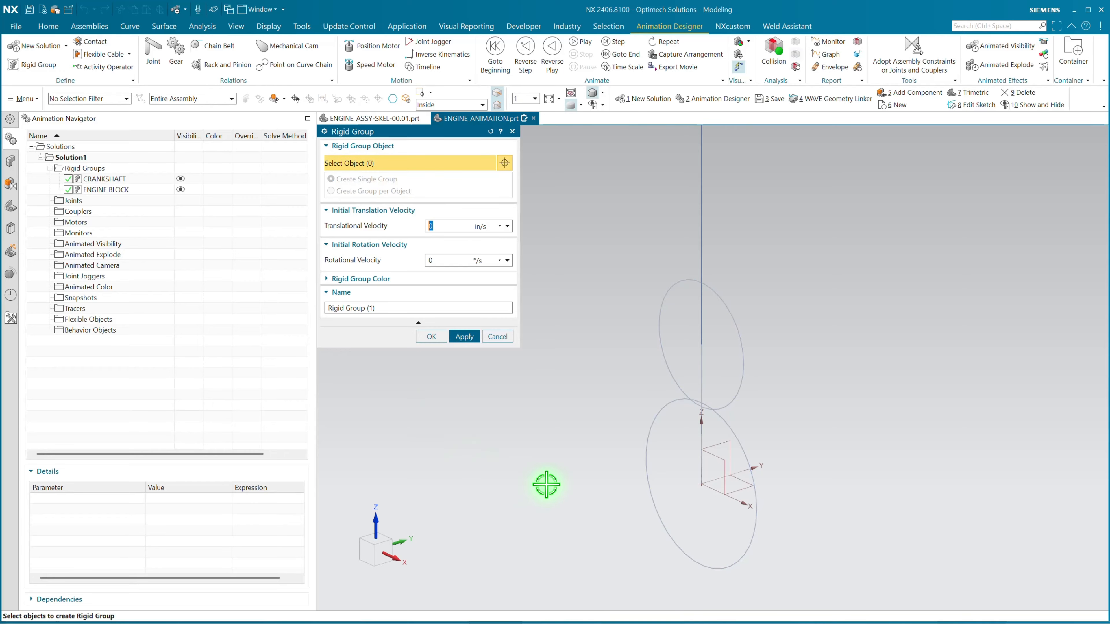
Create a rigid group named CONNECTING ROD from the long vertical line between the crank circle and the small upper circle
scroll(551, 485, "down", 2)
left_click(644, 290)
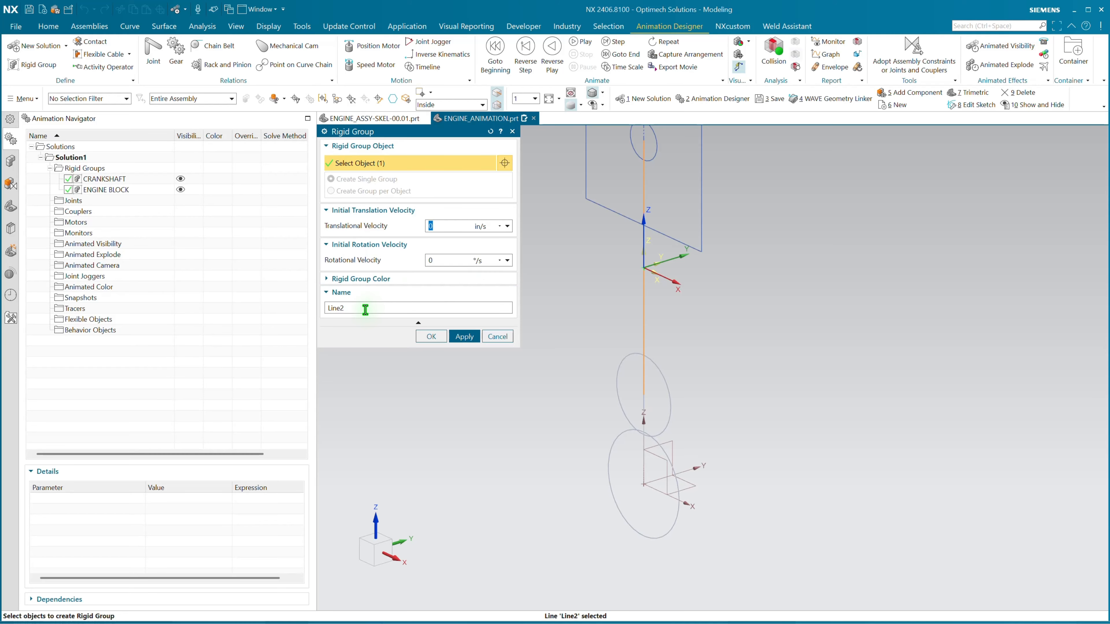
type("CONNECTING ROD")
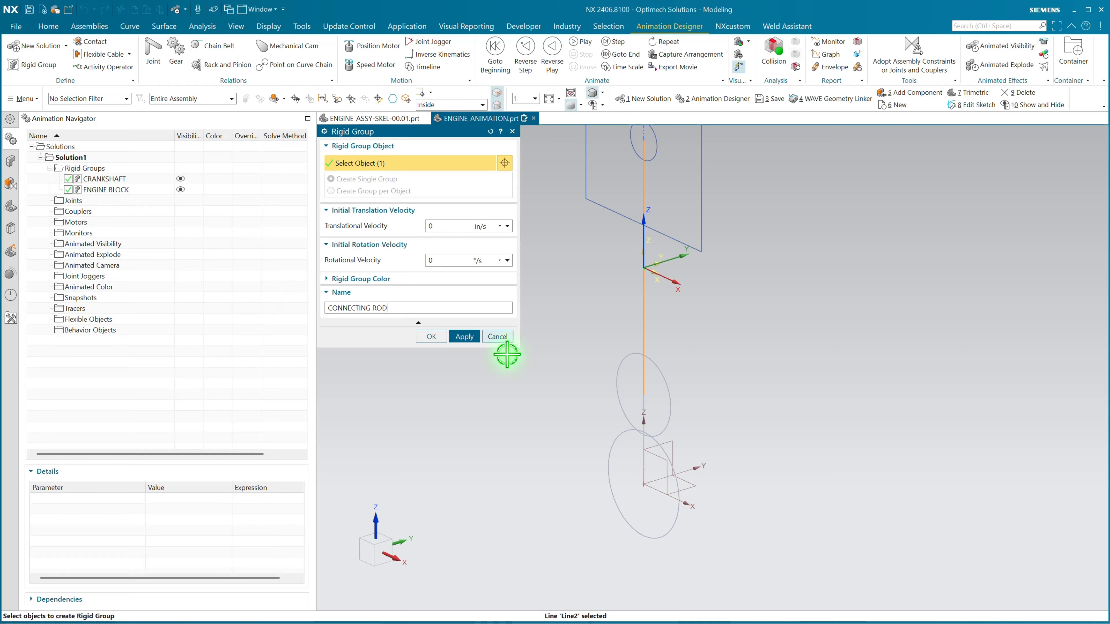
scroll(645, 421, "down", 2)
middle_click(645, 421)
Create a rigid group named WRIST PIN from the small circle inside the upper rectangle
scroll(666, 337, "up", 2)
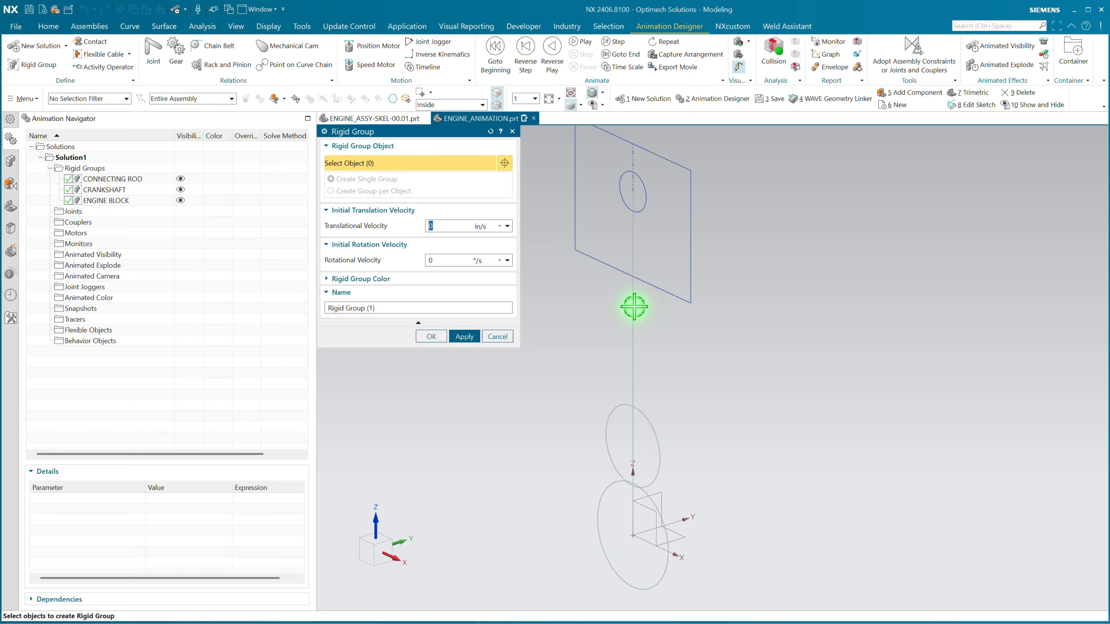
scroll(614, 146, "up", 2)
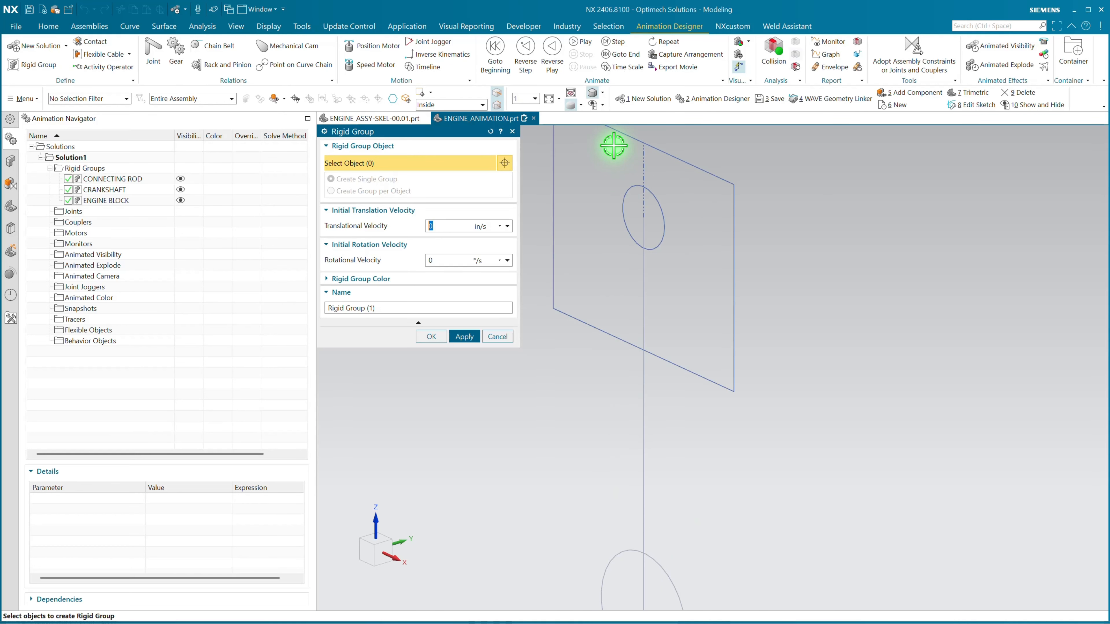
left_click(625, 191)
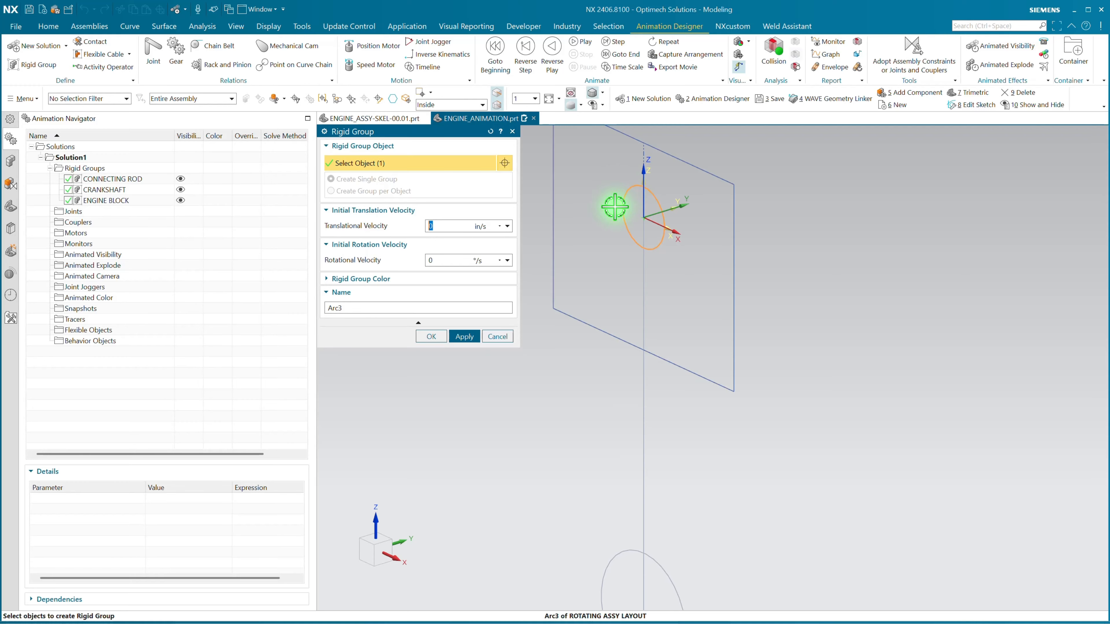
double_click(372, 309)
type("W")
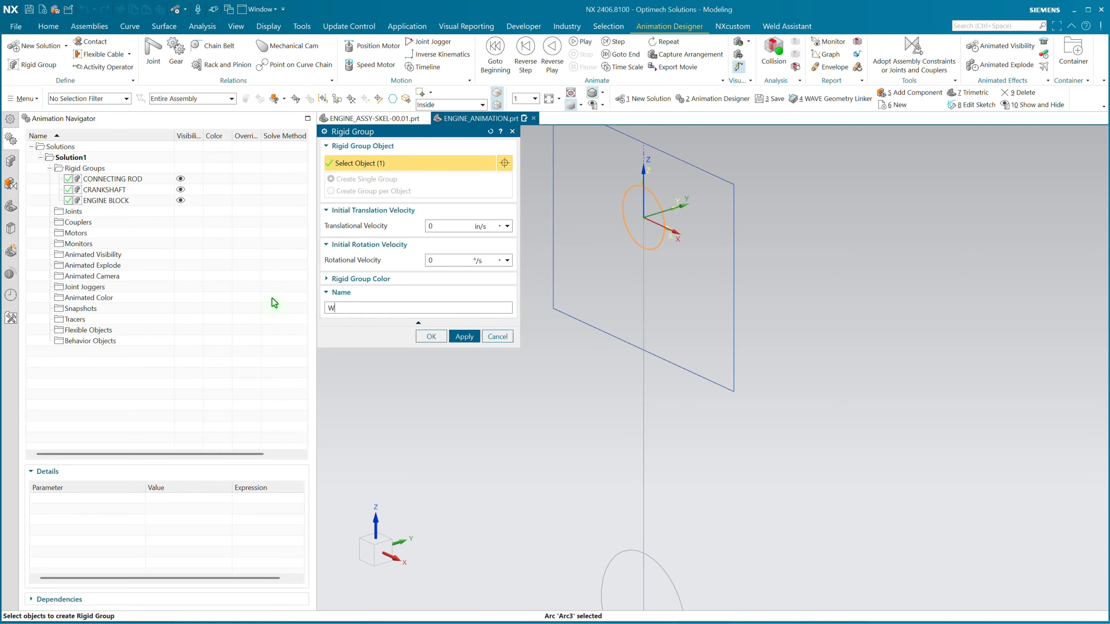
type("RIST PIN")
middle_click(453, 399)
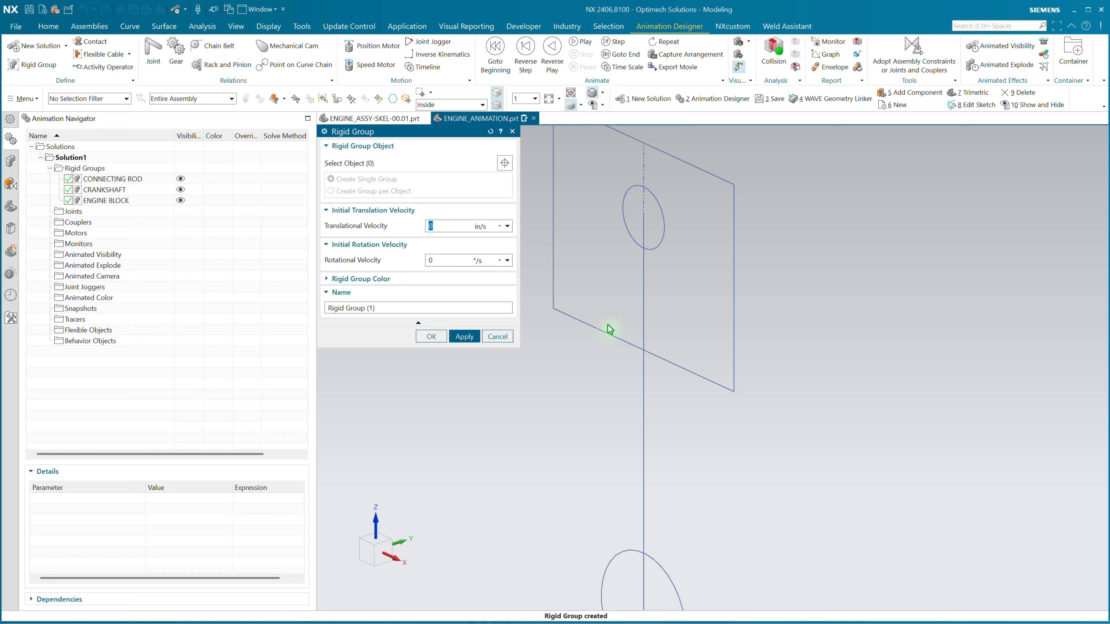
Create a rigid group named PISTON from the four lines of the upper rectangle
left_click(582, 324)
left_click(550, 242)
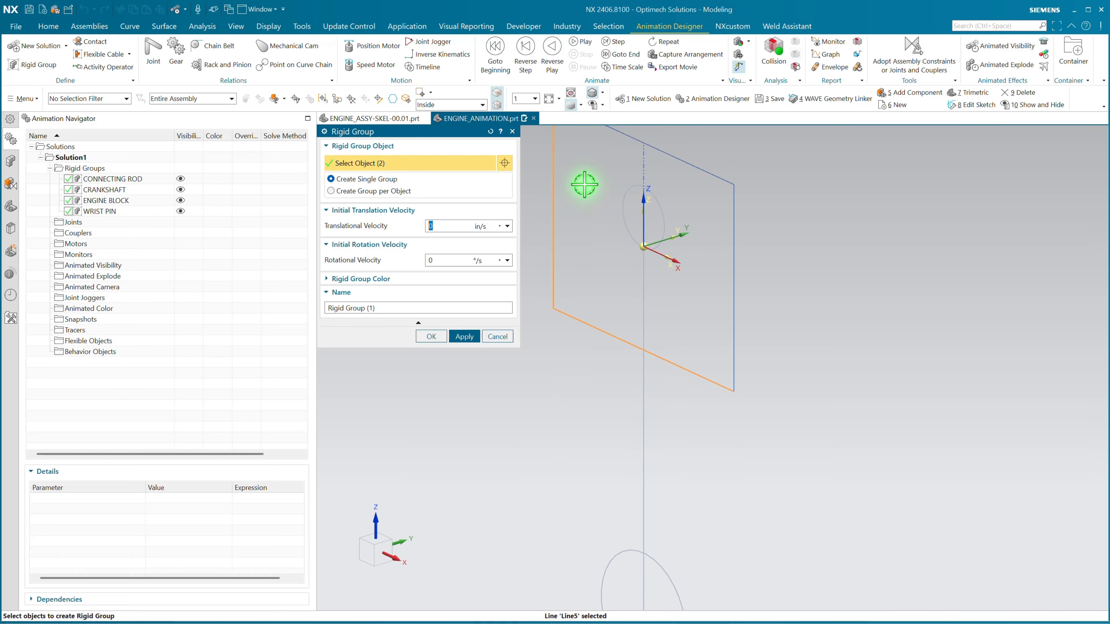
left_click(630, 136)
left_click(736, 232)
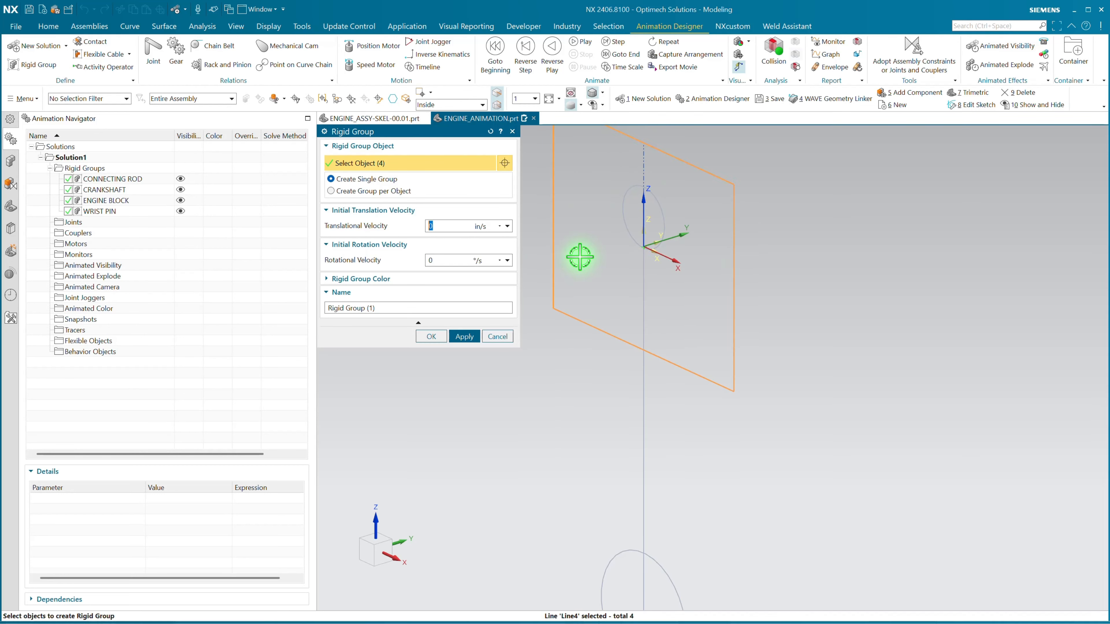
left_click(384, 309)
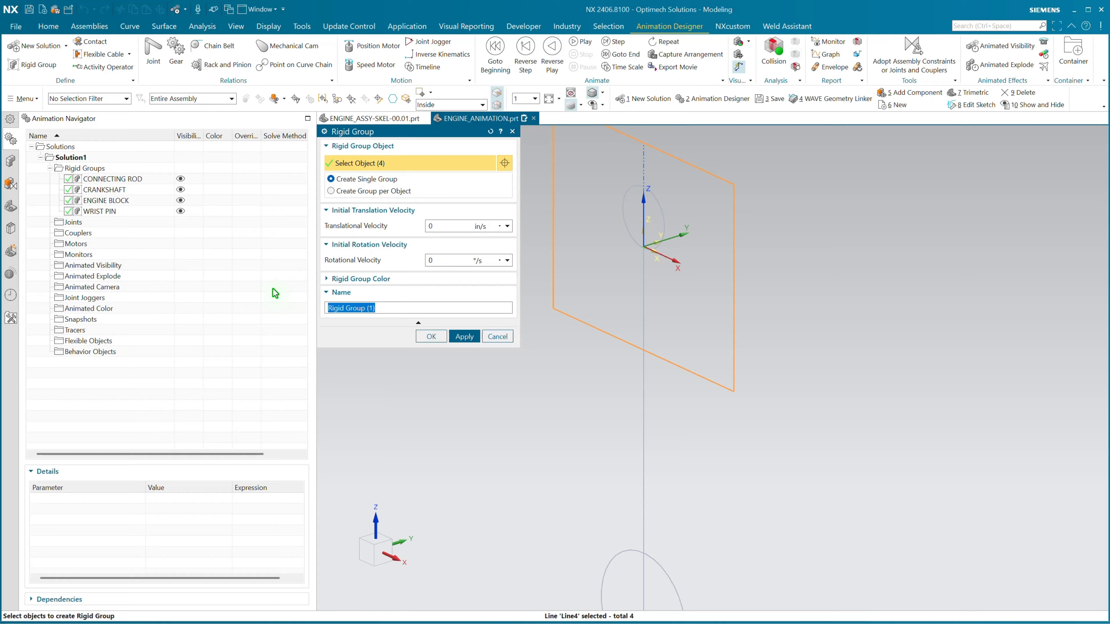
type("PSIT")
left_click(423, 339)
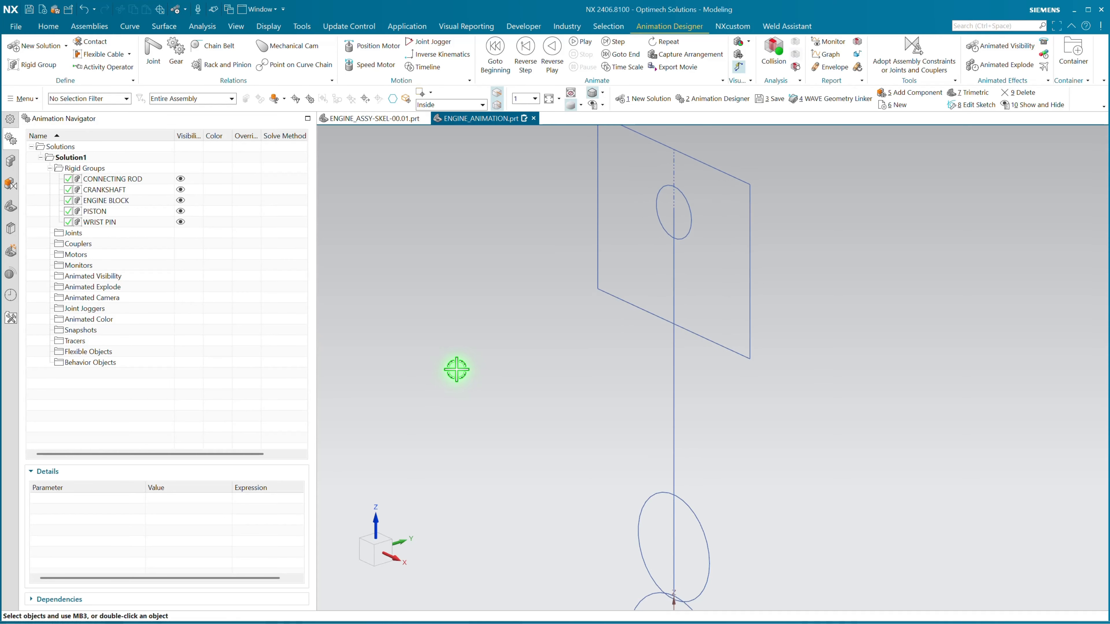
Display the rigid group colors on the whole layout to check the groups, and turn the colors off again
key("ctrl+f")
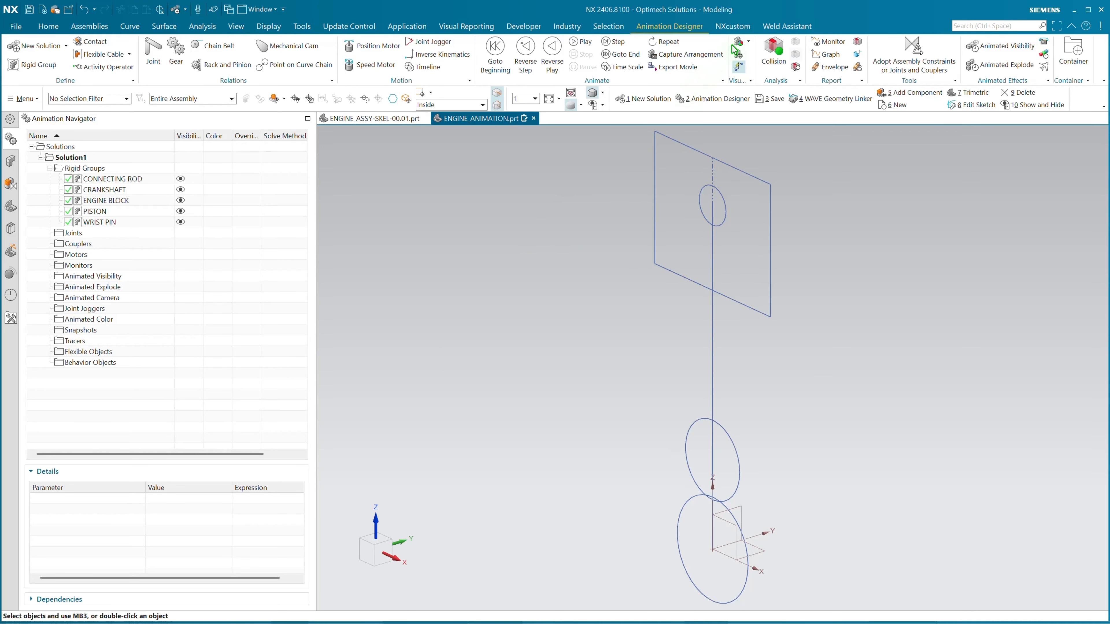
left_click(748, 42)
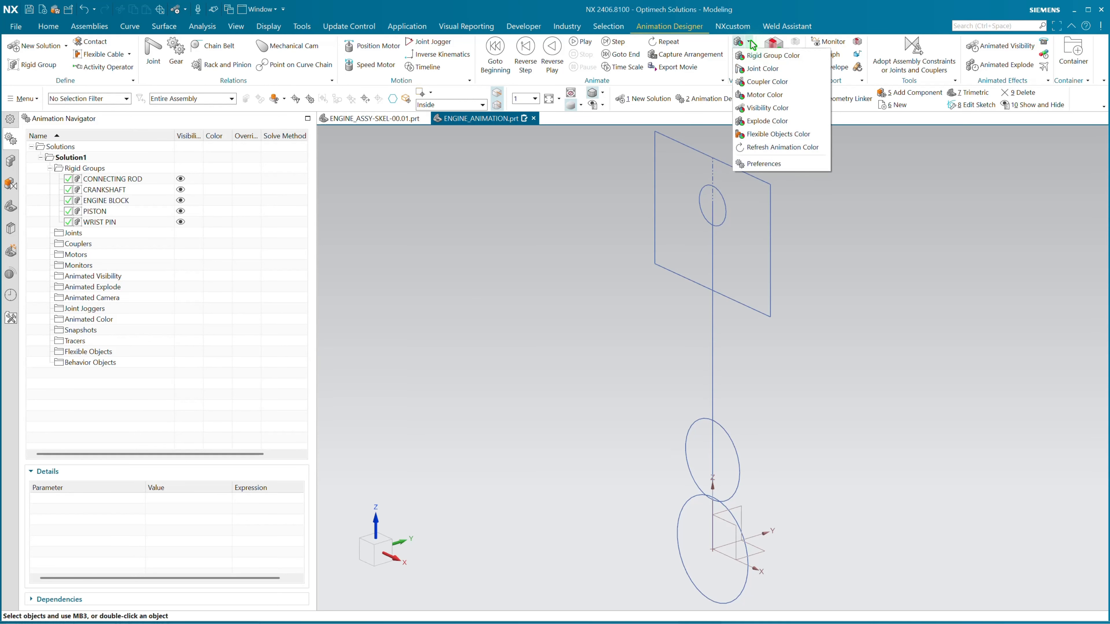
left_click(753, 59)
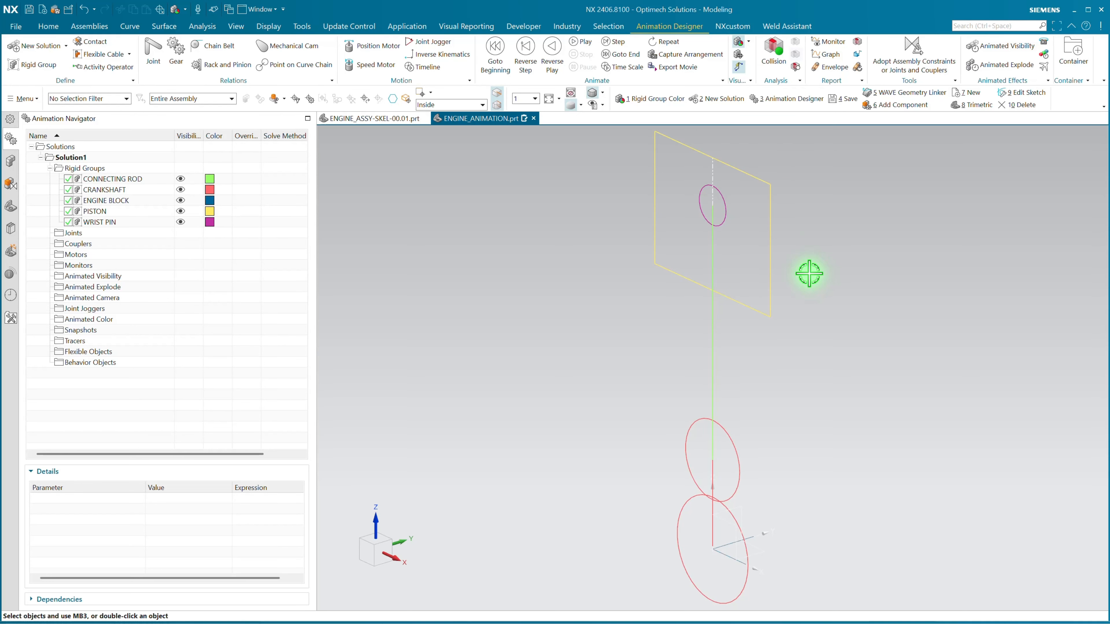
left_click(749, 44)
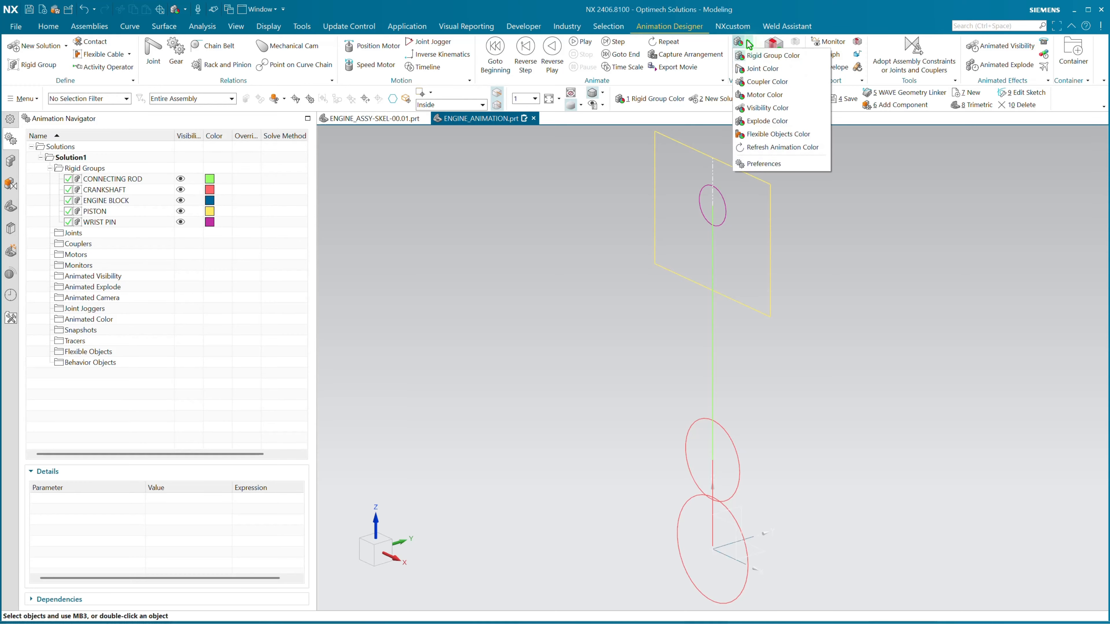
left_click(753, 59)
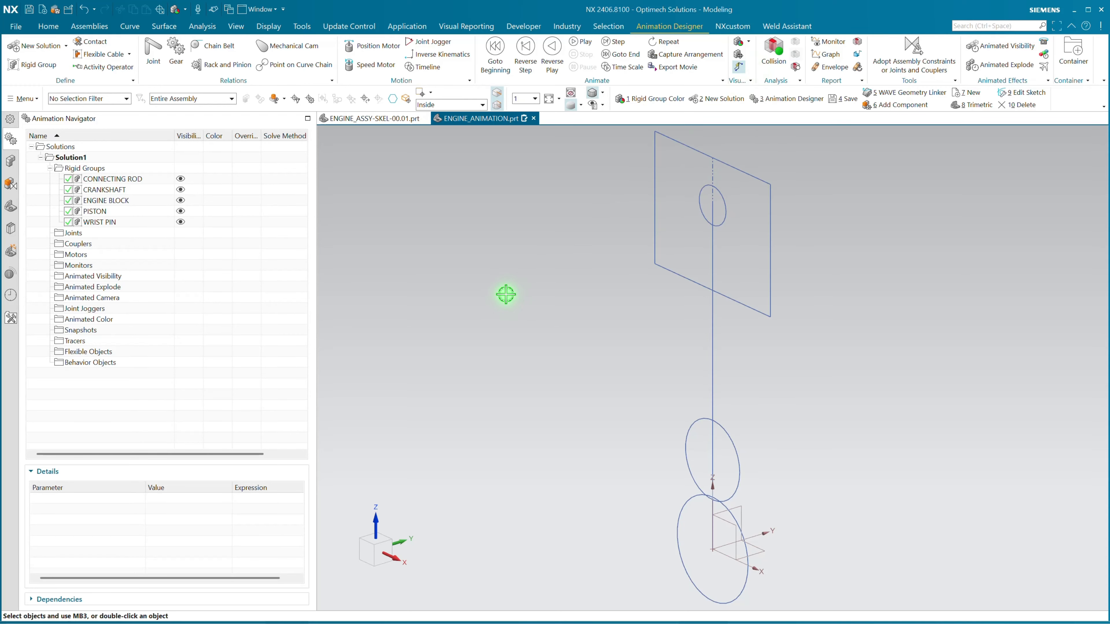
Save the assembly and create a fixed joint named ENGINE BLOCK on the ENGINE BLOCK rigid group
left_click(29, 9)
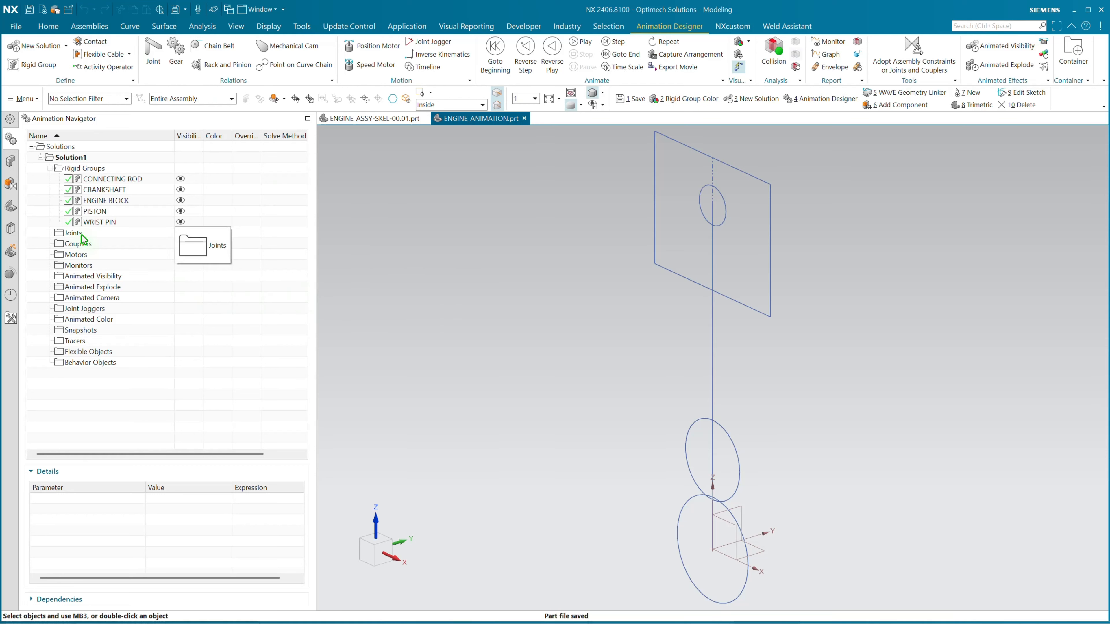
left_click(153, 58)
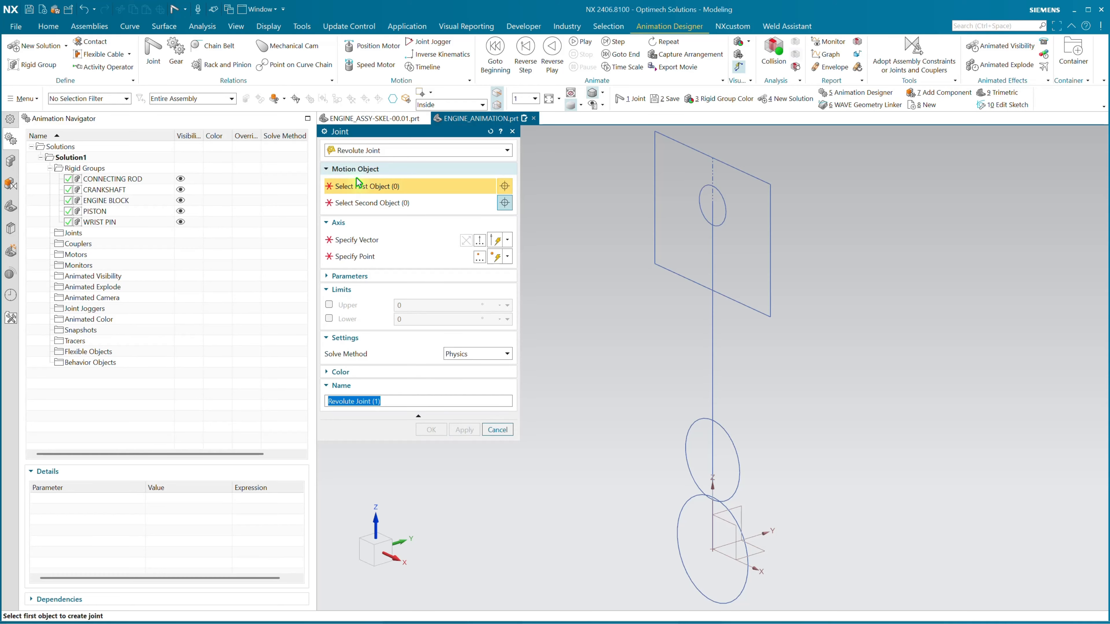
left_click(373, 150)
left_click(361, 163)
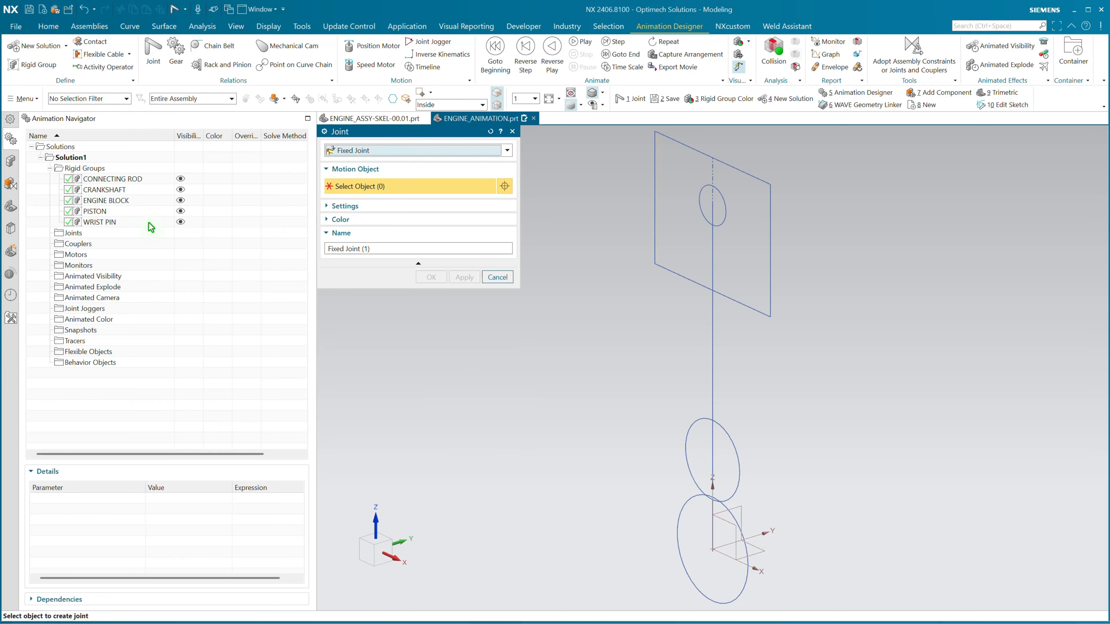
left_click(114, 201)
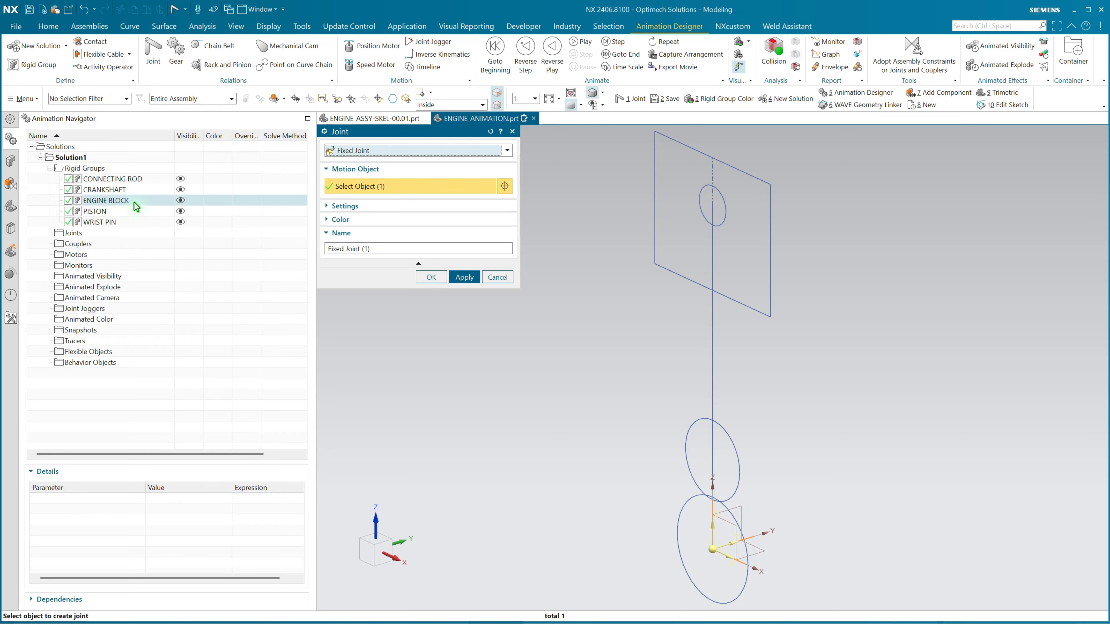
left_click_drag(389, 249, 305, 242)
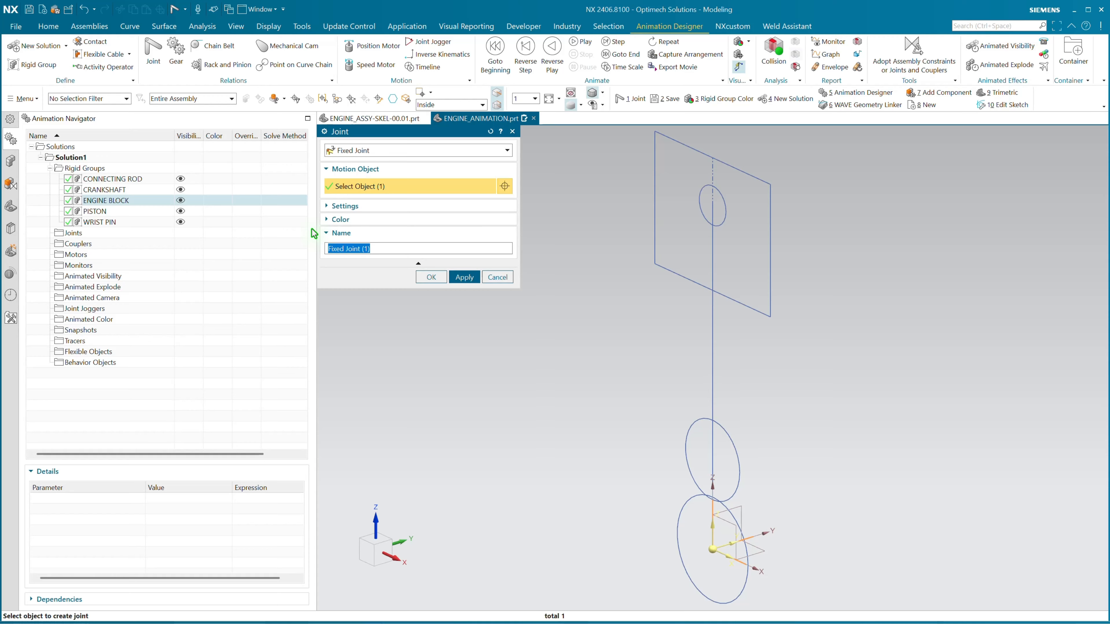
type("ENGINE BLOCK")
left_click(469, 279)
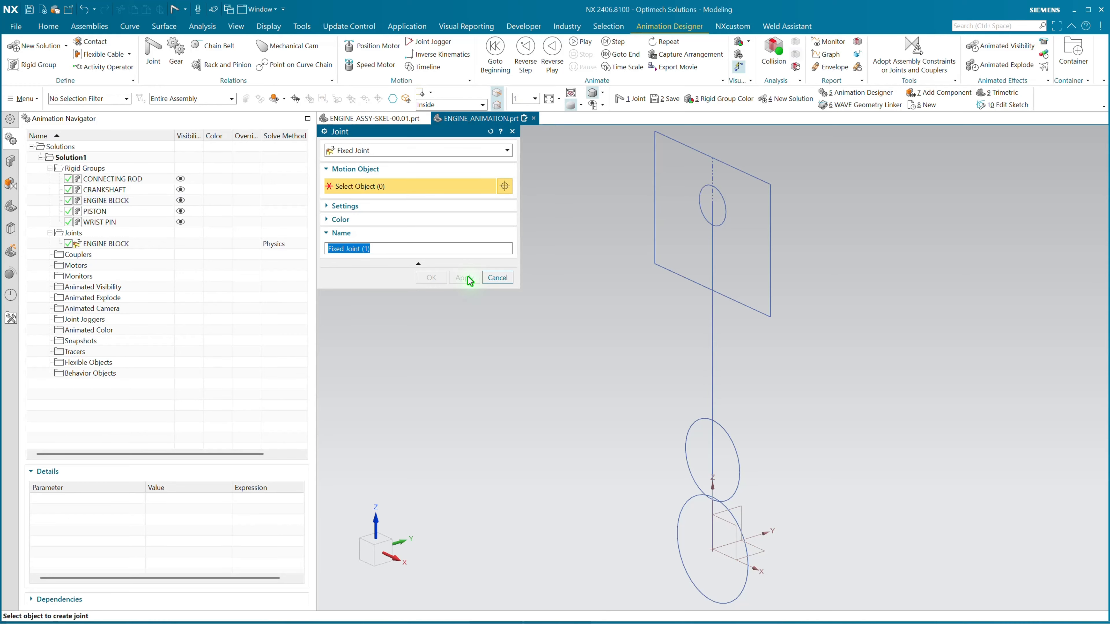
Set up a revolute joint between the CRANKSHAFT and ENGINE BLOCK rigid groups with the datum Y axis as its vector
left_click(428, 151)
left_click(342, 175)
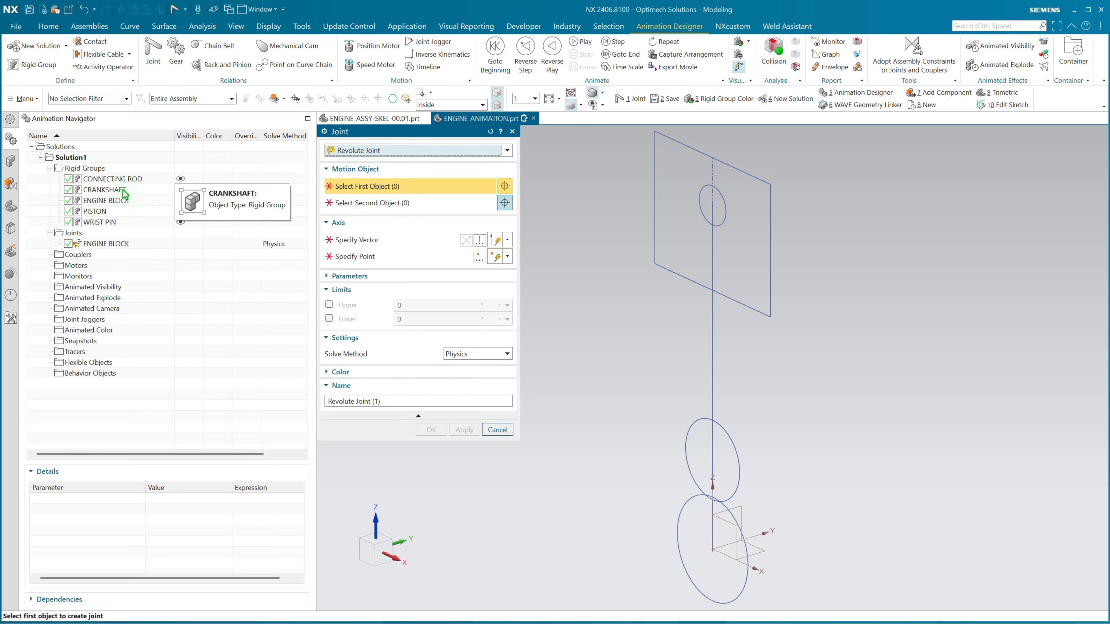
left_click(119, 201)
left_click(121, 204)
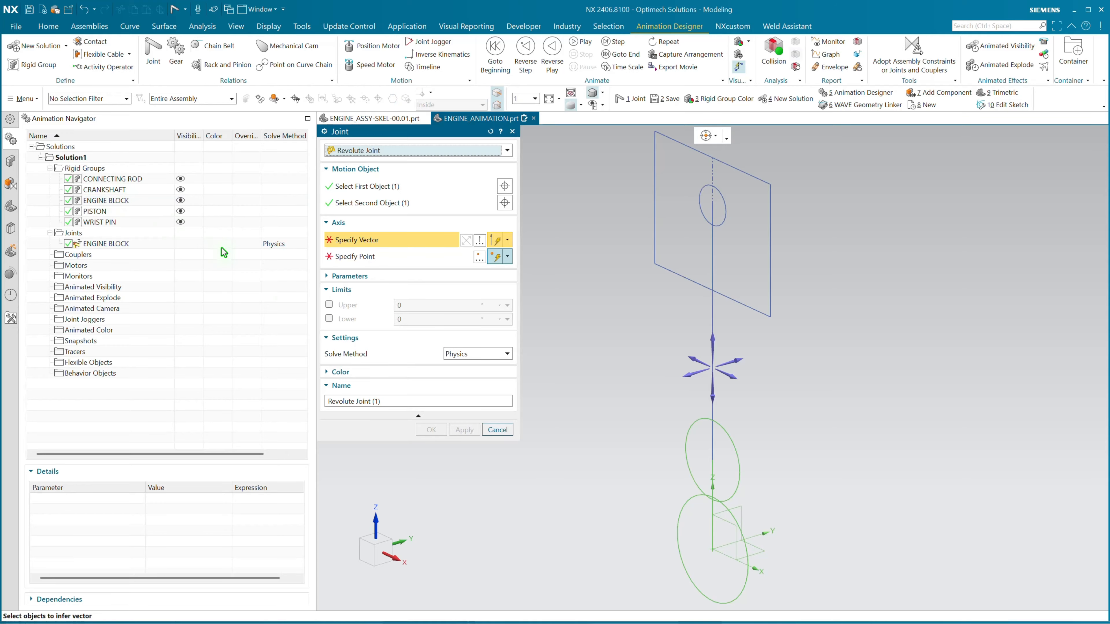
left_click(765, 538)
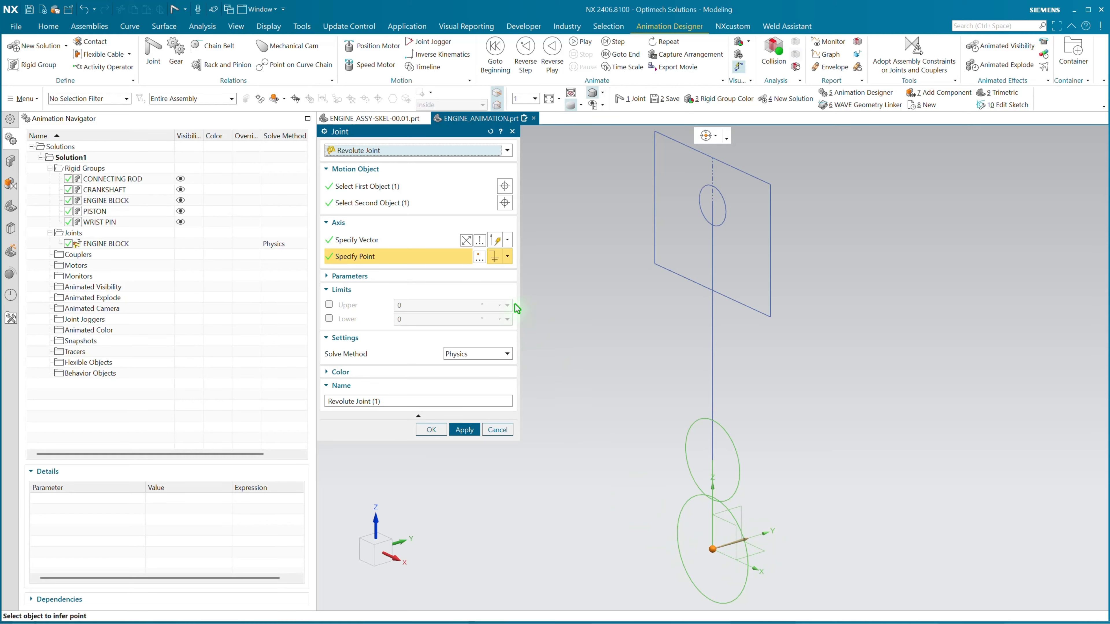
Place the revolute joint's point at the datum coordinate system's origin and create the joint with the name CRANKSHAFT
left_click(507, 263)
left_click(496, 269)
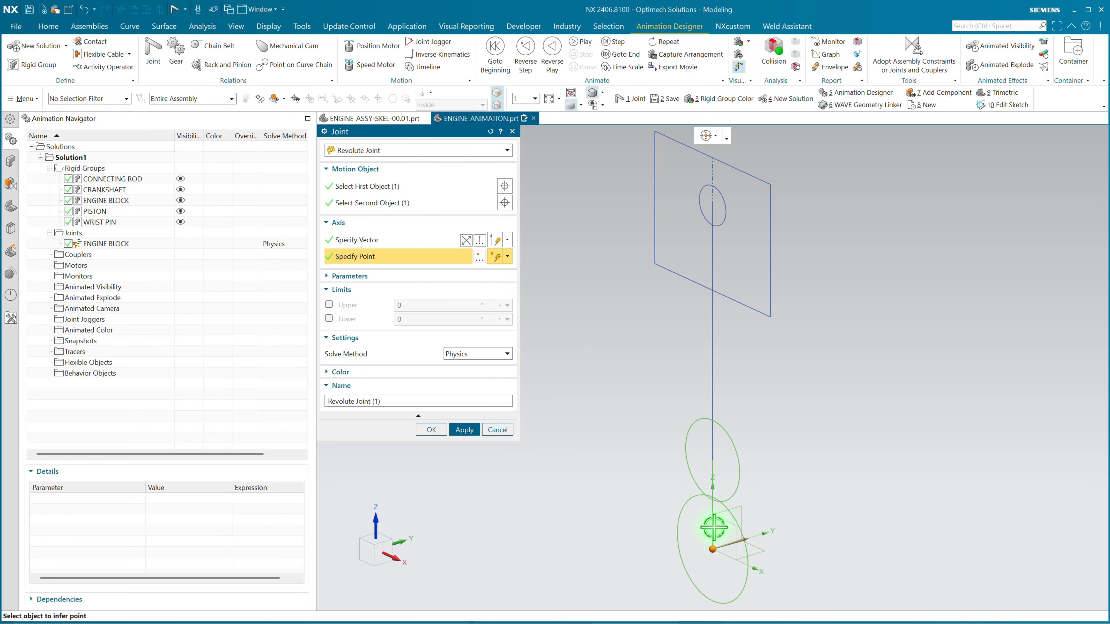
left_click(713, 551)
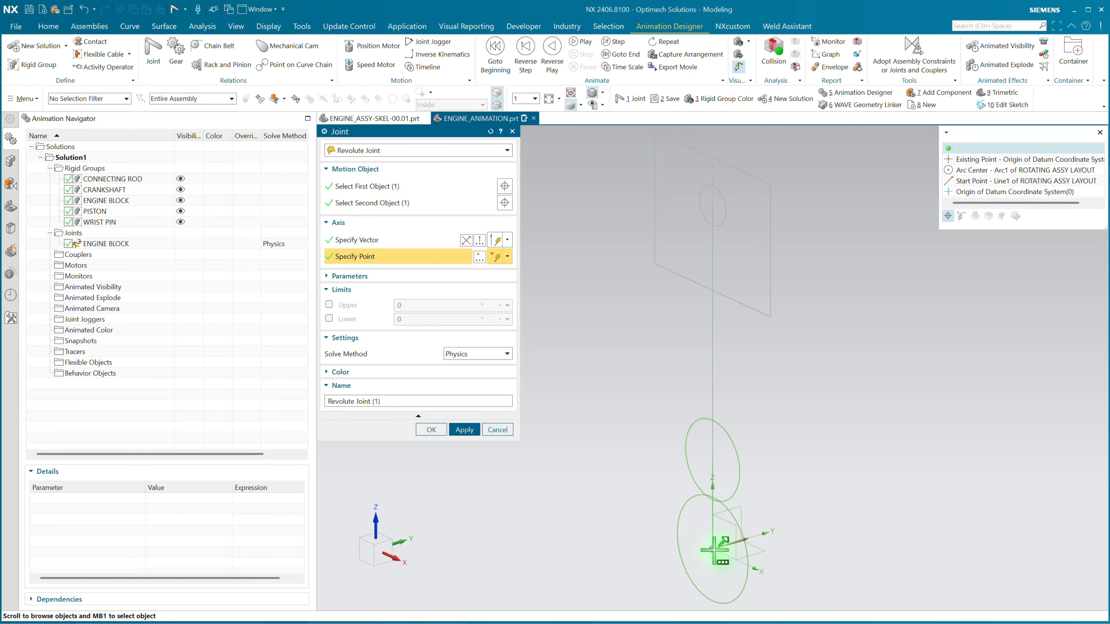
scroll(713, 551, "down", 3)
left_click(715, 552)
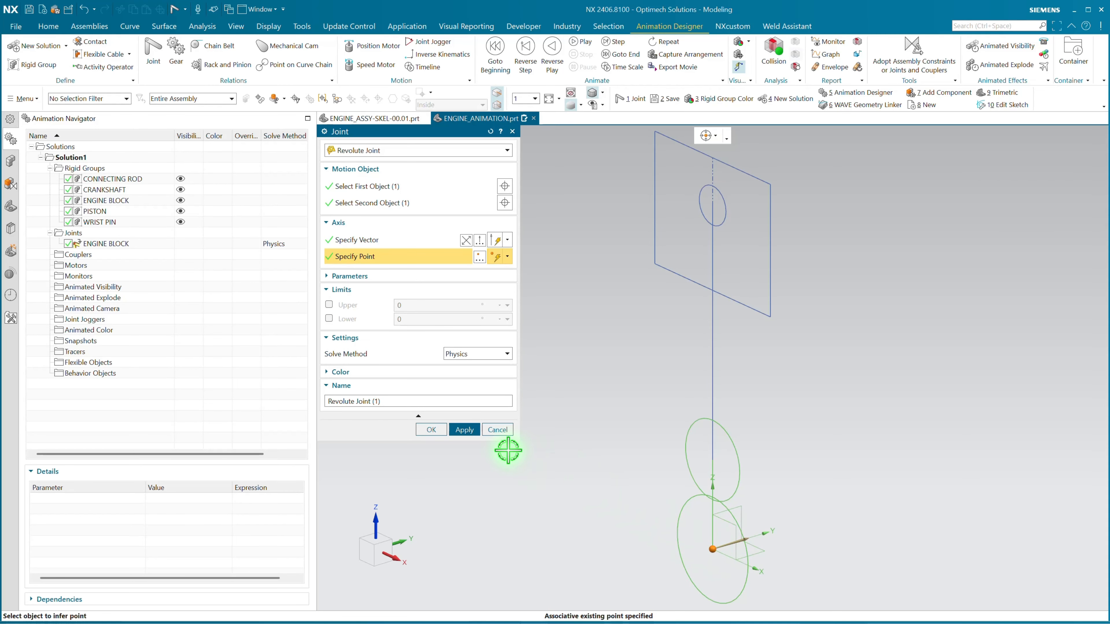
type("CRANKSHAFT")
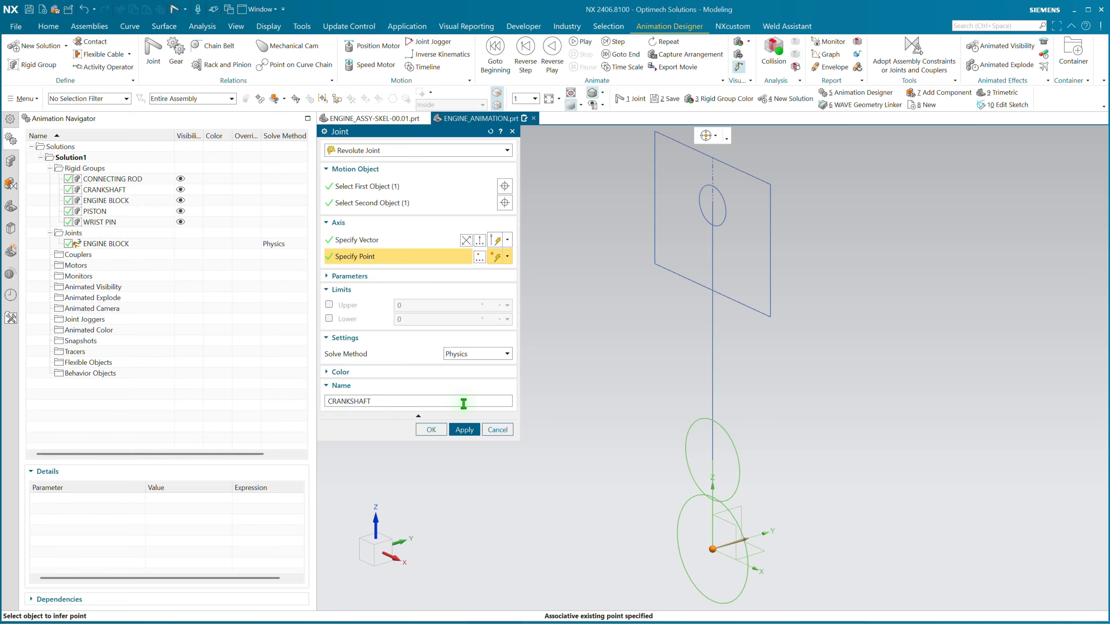
middle_click(550, 422)
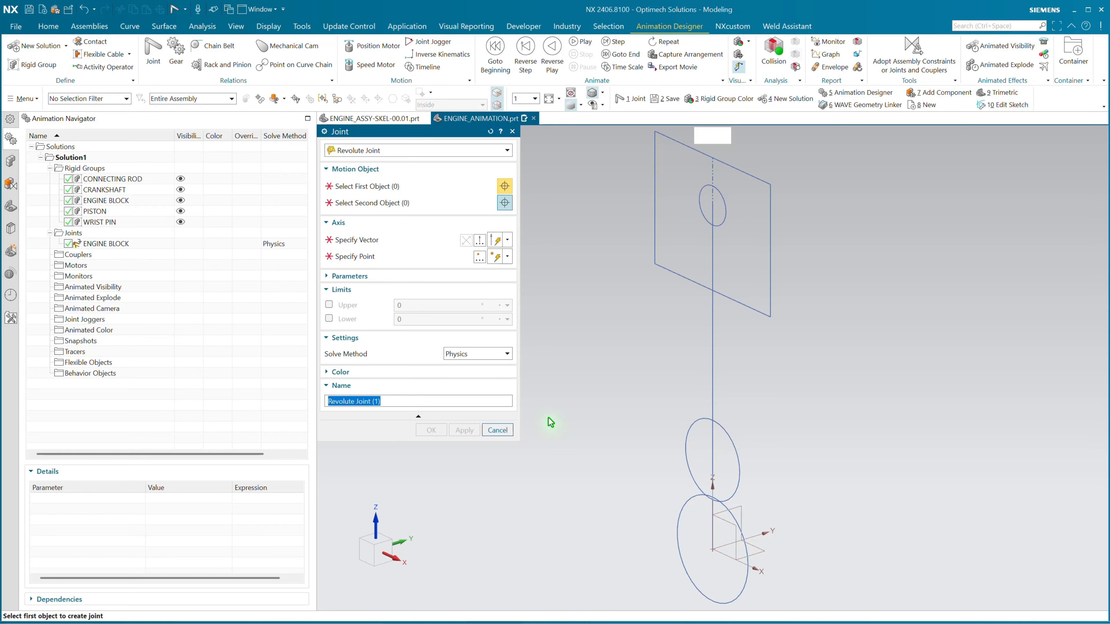
Create a revolute joint named CONNECTING ROD TO CRANKSHAFT between those rigid groups, along the datum Y axis at the center of the small crank circle
left_click(713, 355)
left_click(99, 193)
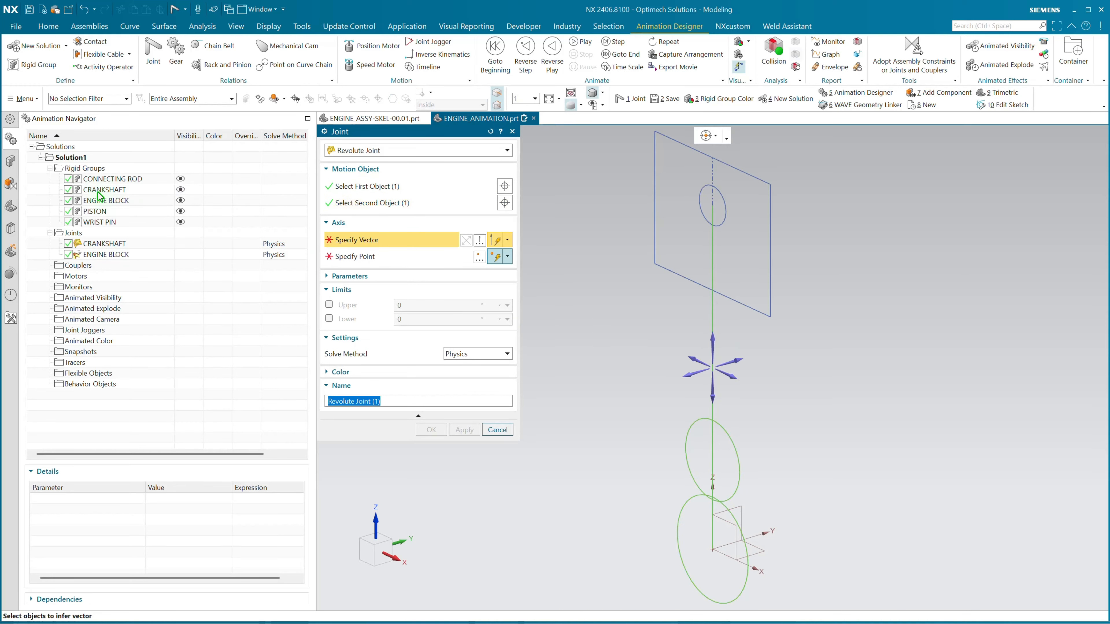
left_click(775, 530)
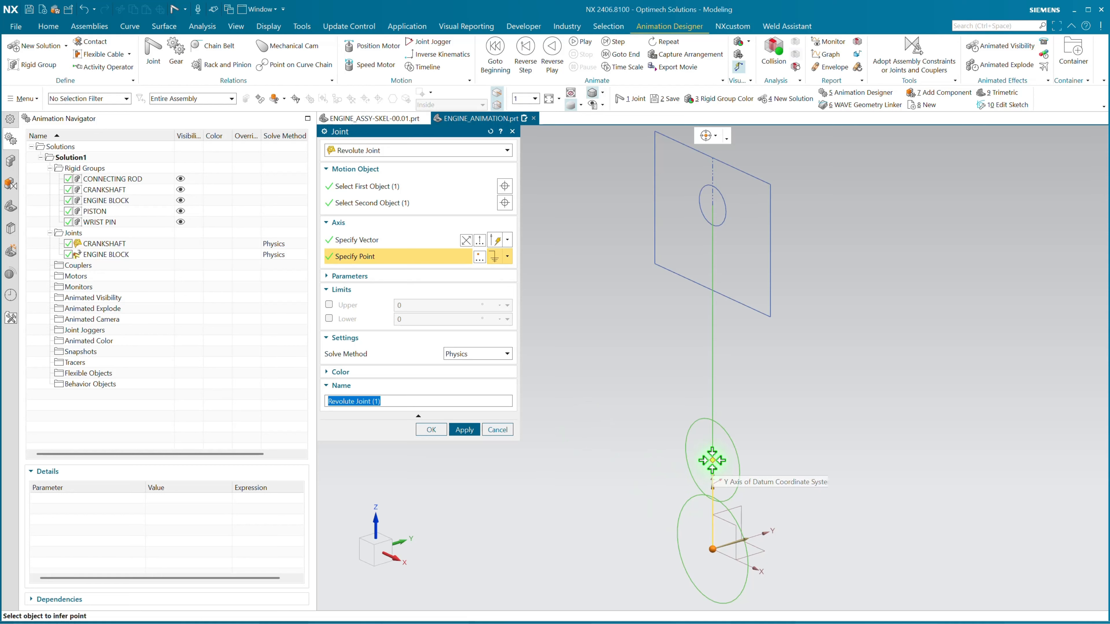
left_click(730, 445)
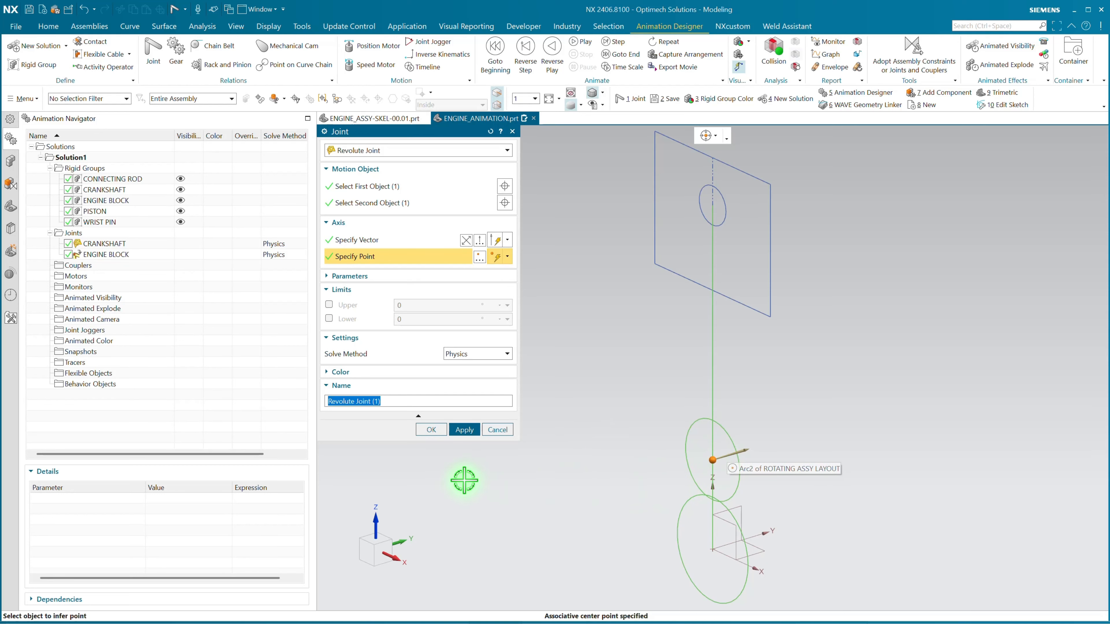
type("CONNECTING ROD TO CRANKSHAFT")
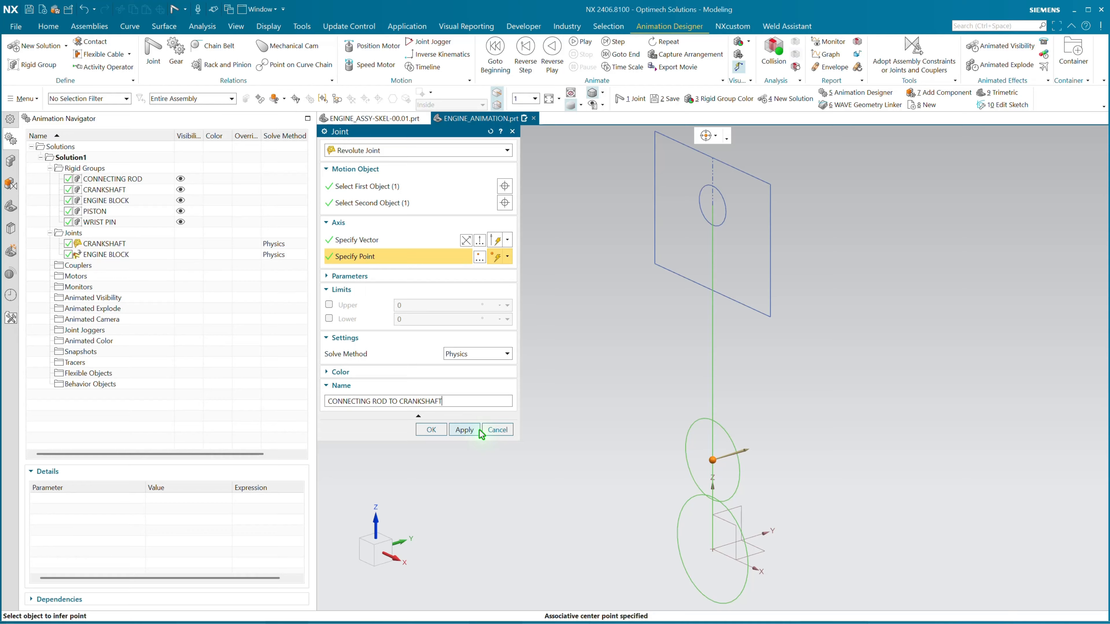
left_click(480, 431)
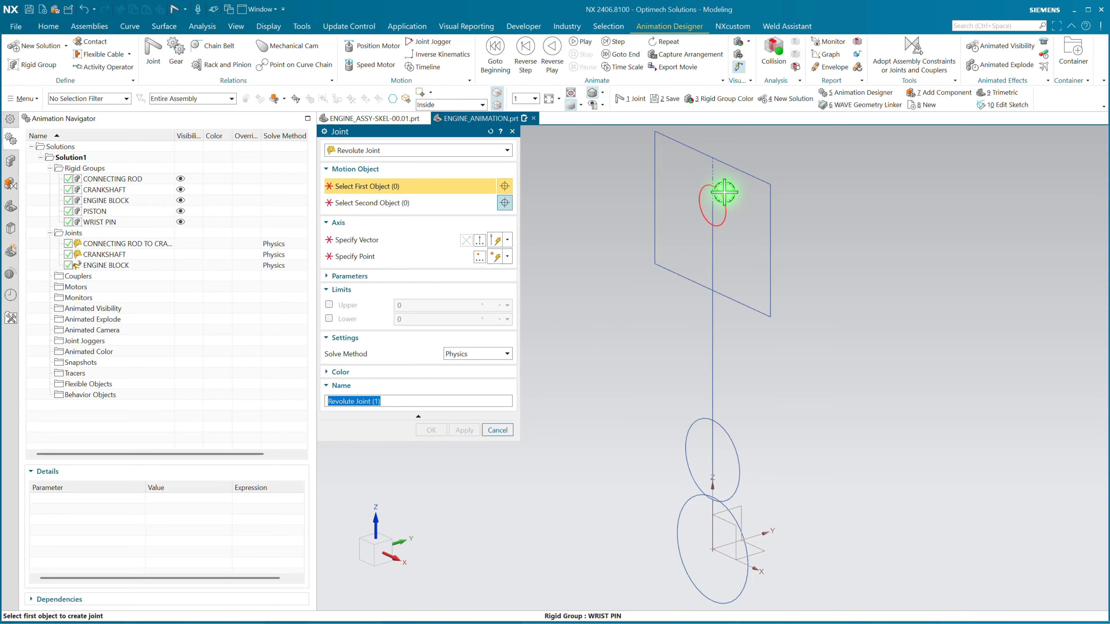
Create a revolute joint named WRIST PIN TO CONNECTING ROD between those rigid groups, along the datum Y axis at the wrist pin circle's center
left_click(716, 196)
left_click(711, 228)
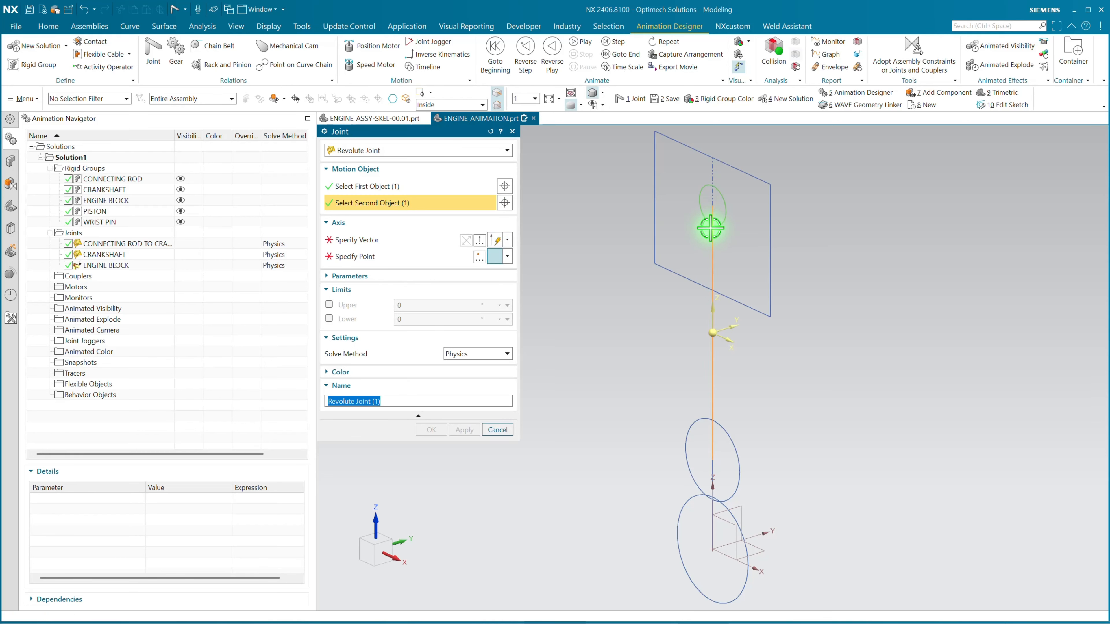
left_click(767, 535)
left_click(723, 222)
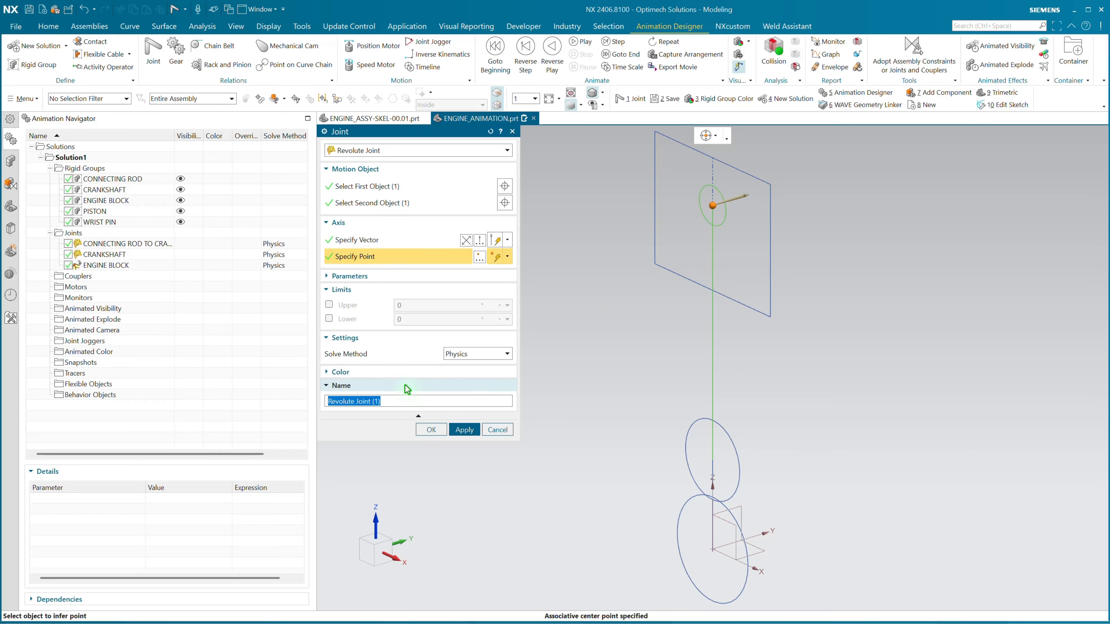
type("WRIST PIN TO CONNECTING")
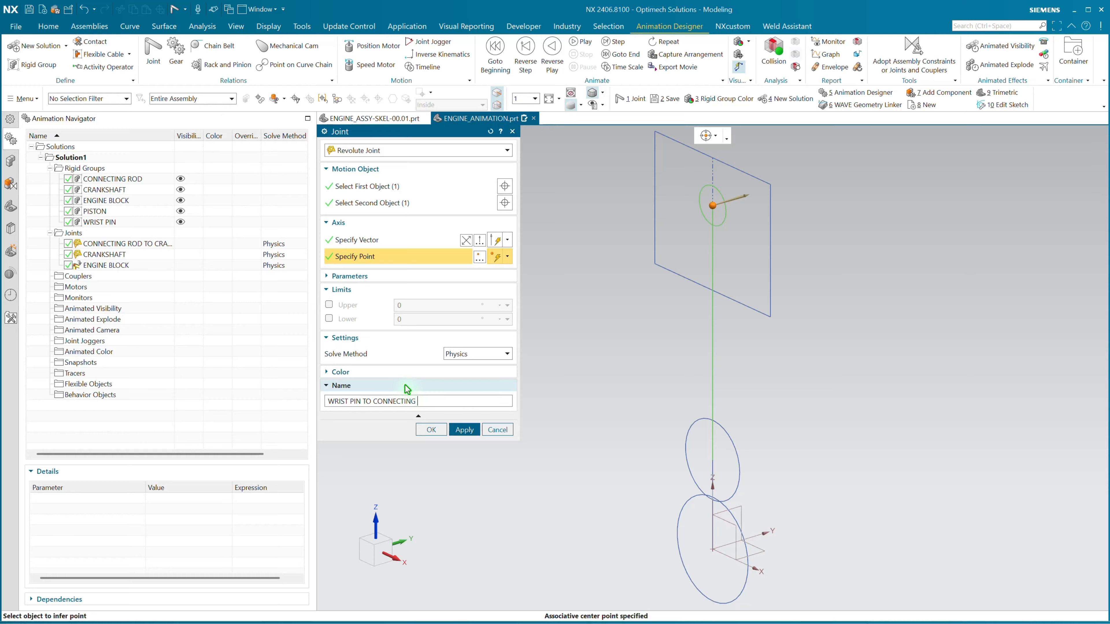
type(" ROD")
middle_click(588, 380)
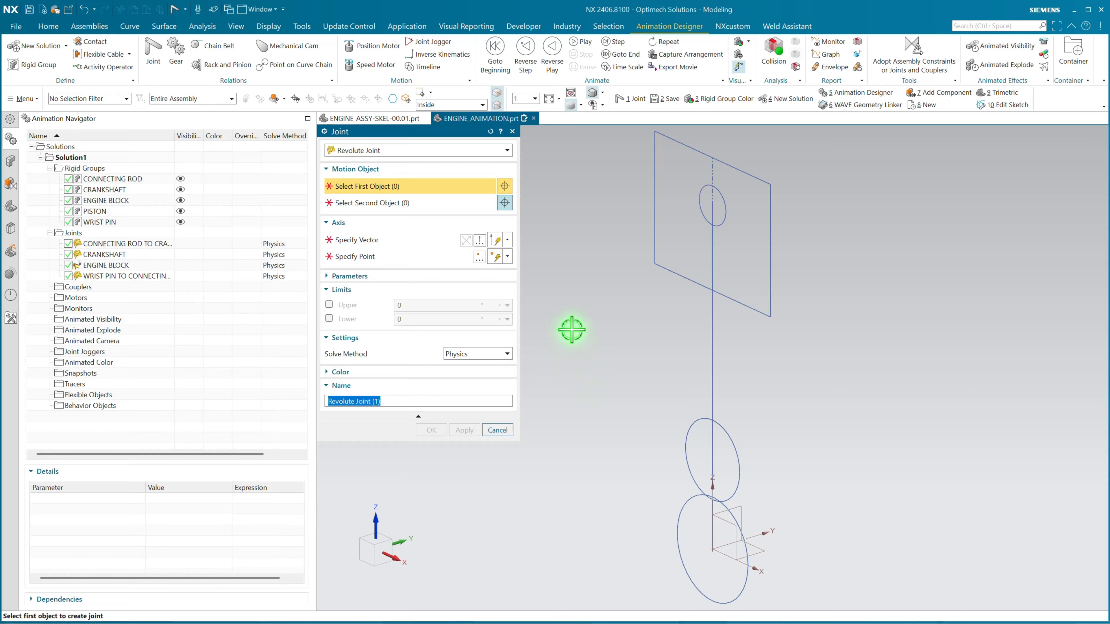
Create a bond joint between the PISTON and WRIST PIN rigid groups with the name PISTON TO WRIST PIN
left_click(506, 150)
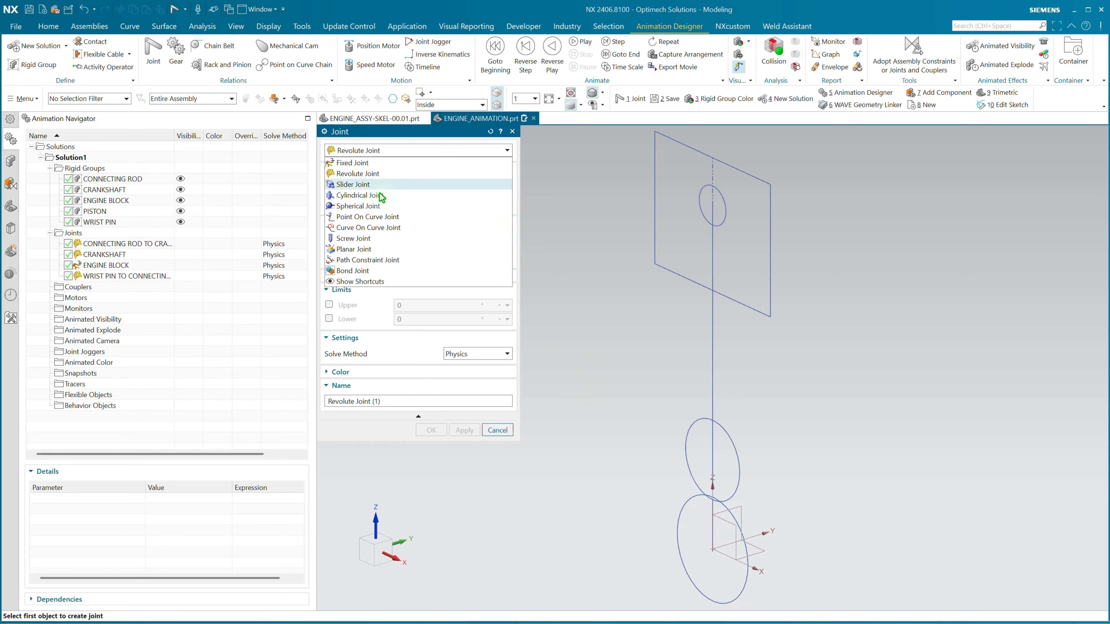
left_click(359, 271)
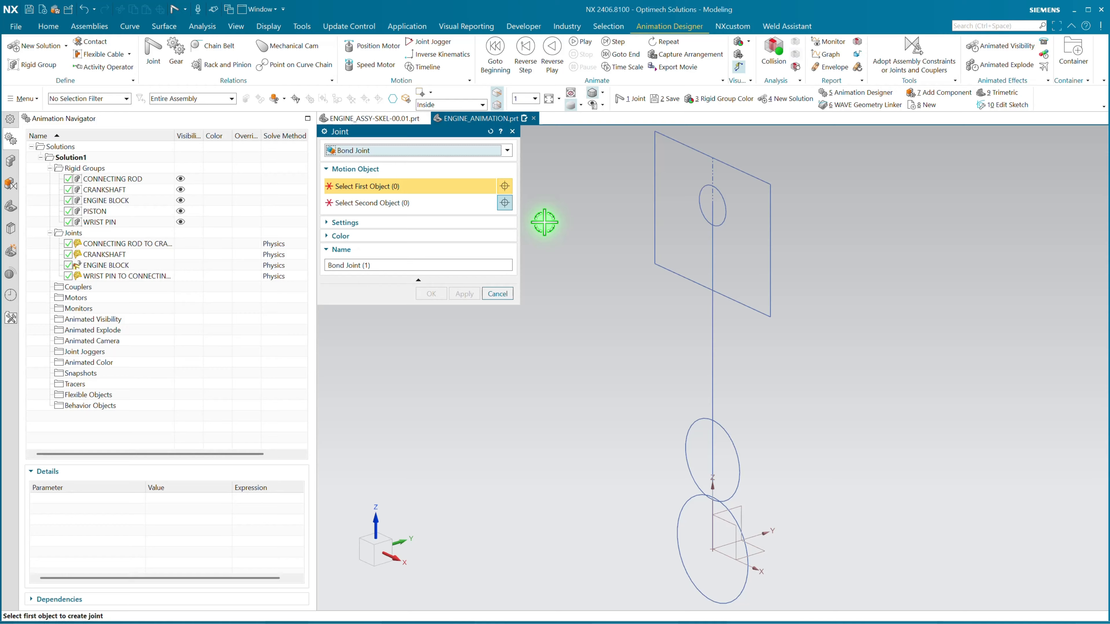
left_click(679, 142)
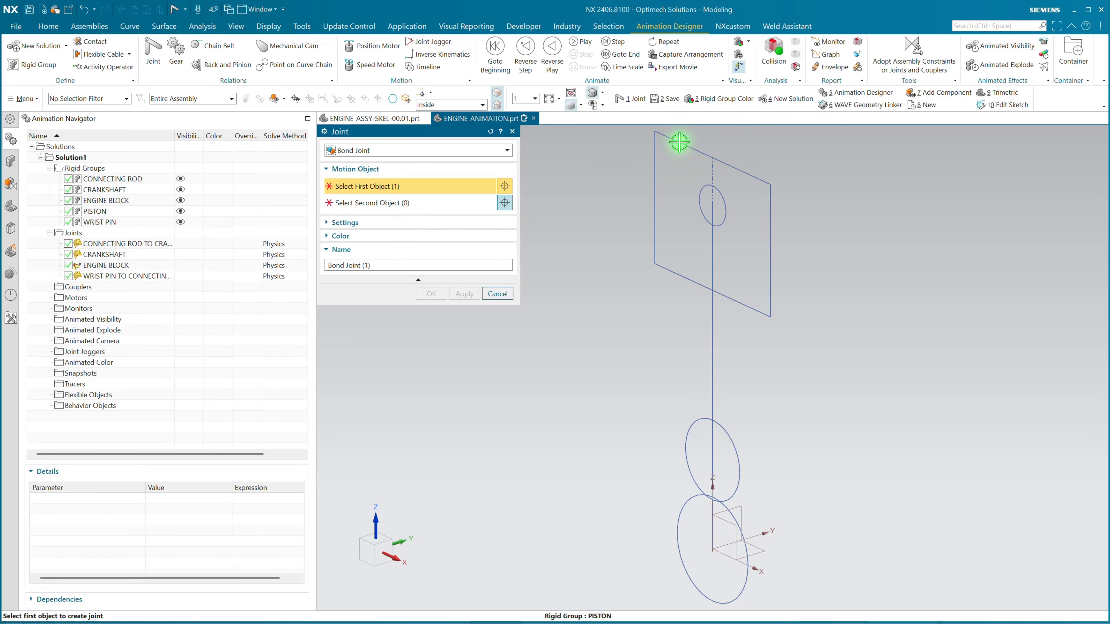
left_click(700, 193)
left_click(396, 264)
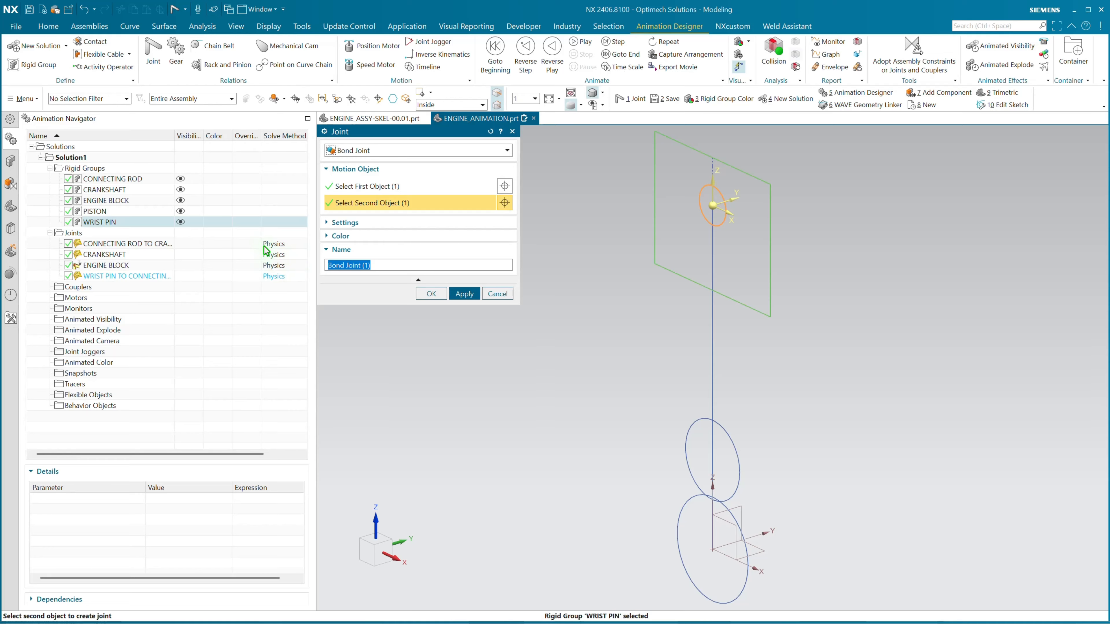
type("PISTON TO WRIST PIN")
left_click(462, 294)
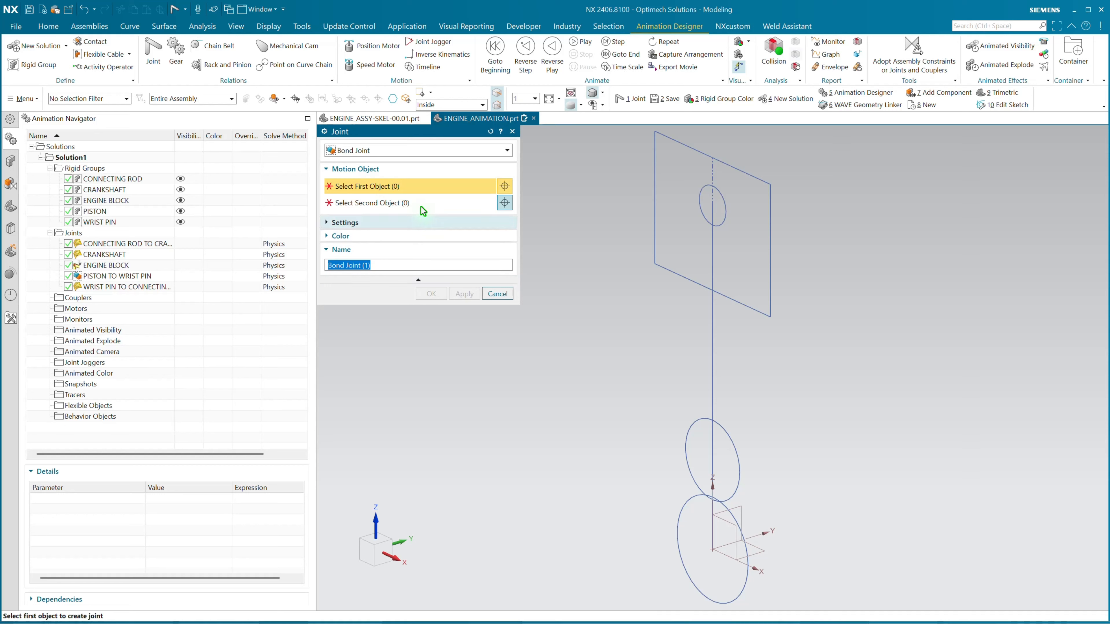
Set up a slider joint between the PISTON and ENGINE BLOCK rigid groups with the datum Z axis as its vector
left_click(402, 151)
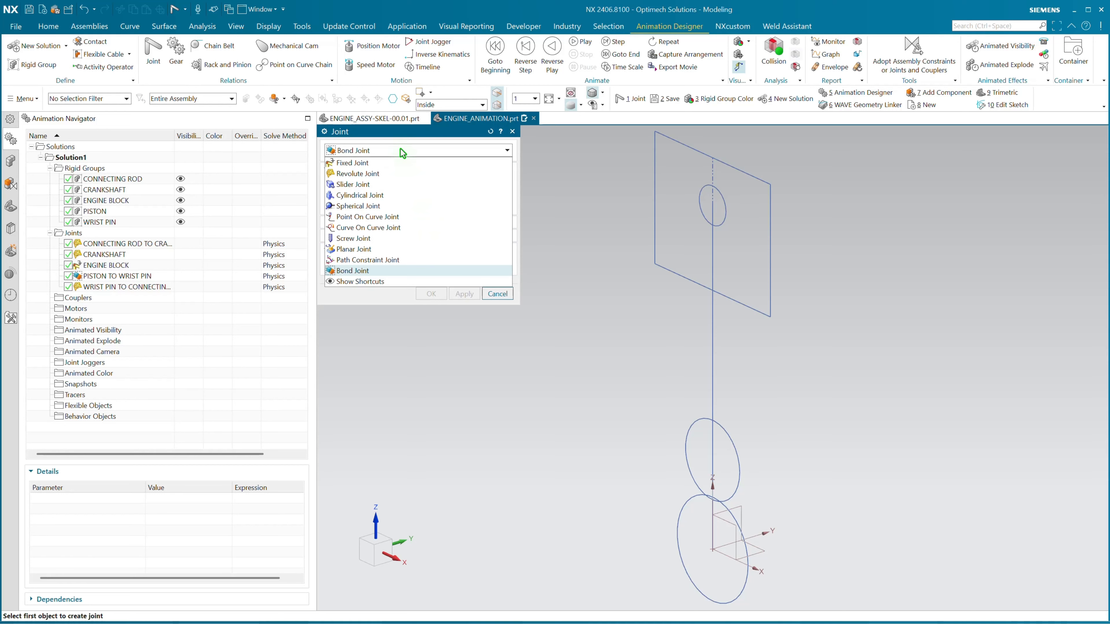
left_click(375, 185)
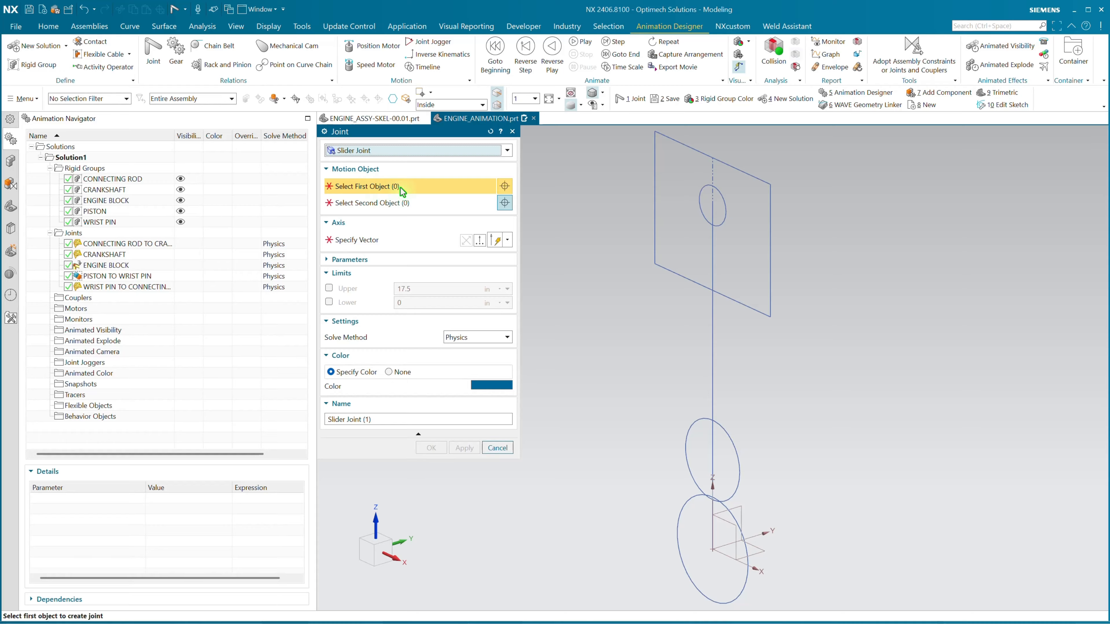
left_click(692, 150)
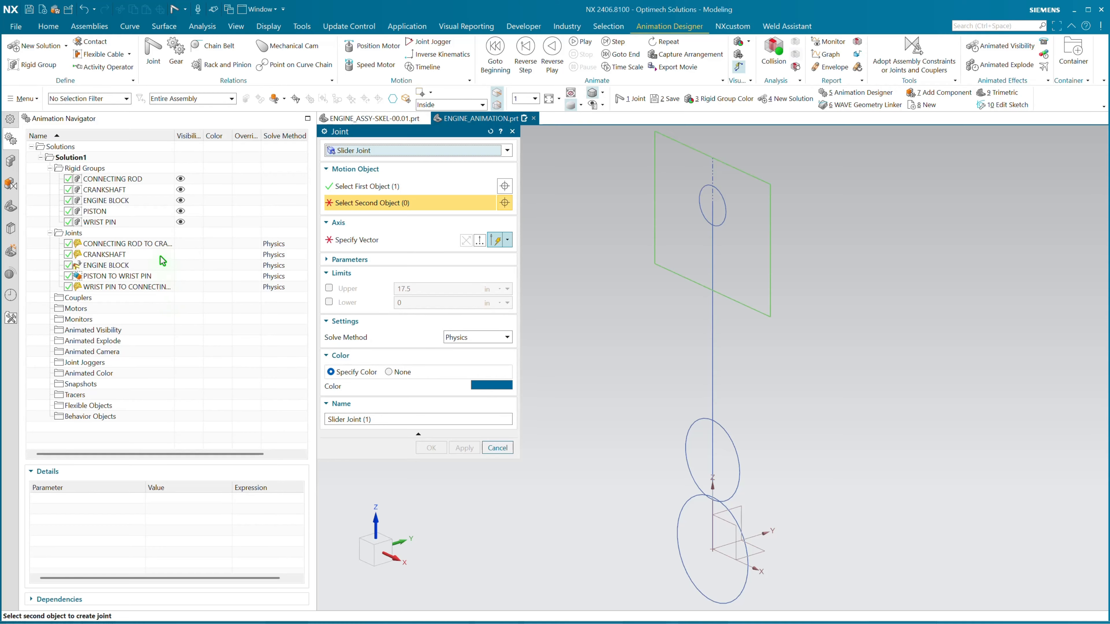
left_click(112, 202)
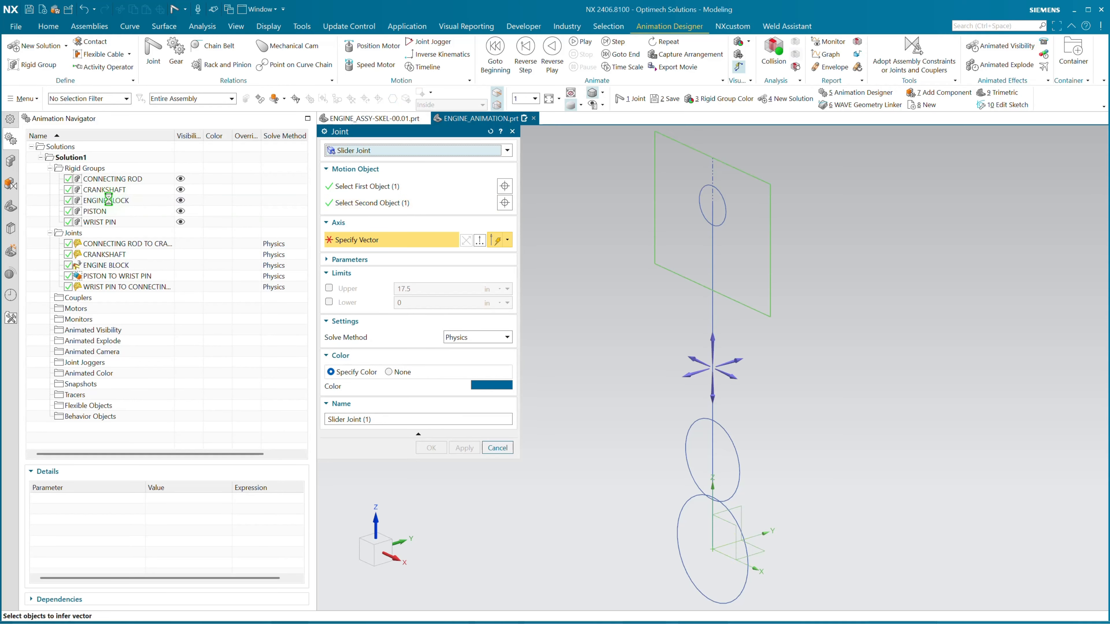
left_click(713, 489)
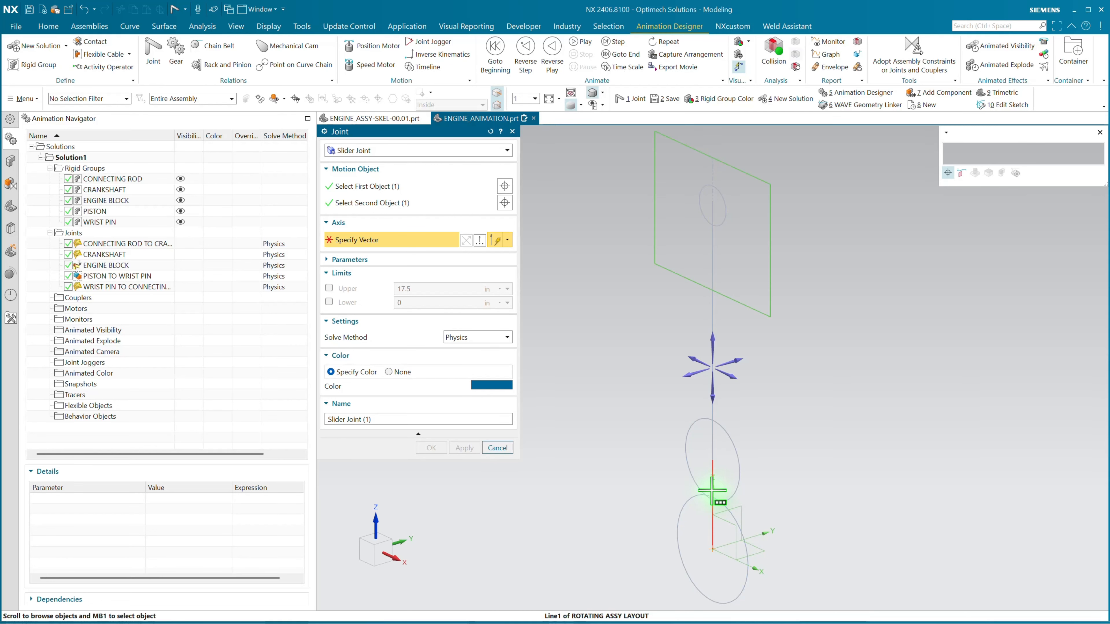
scroll(712, 491, "down", 1)
left_click(712, 491)
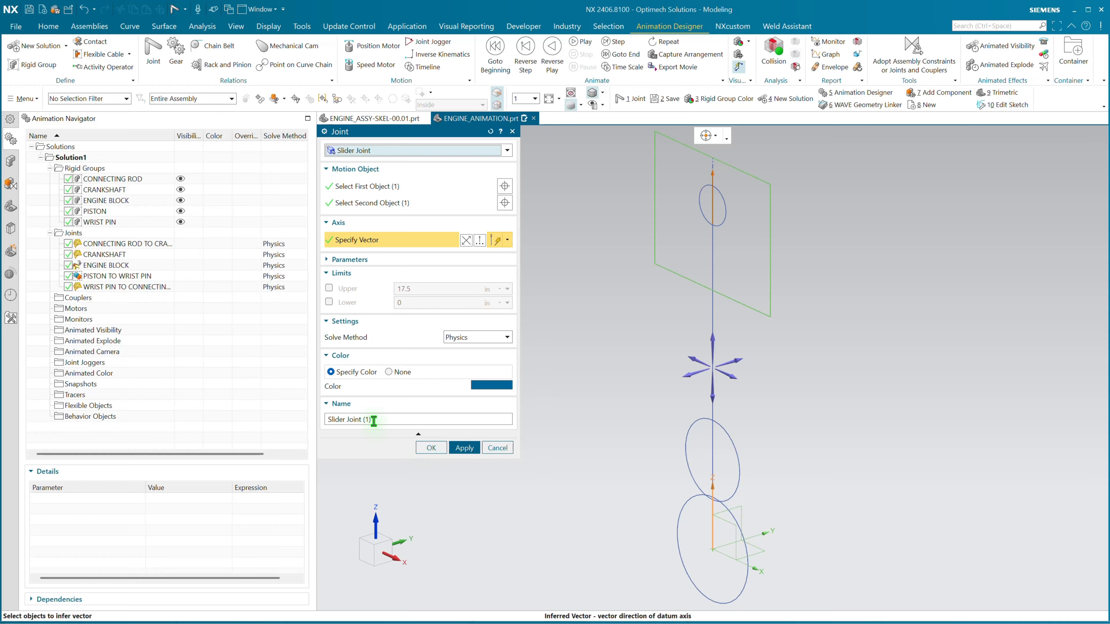
Name the slider joint PISTON TO CYLINDER and create it
left_click_drag(373, 422, 264, 408)
type("Pl")
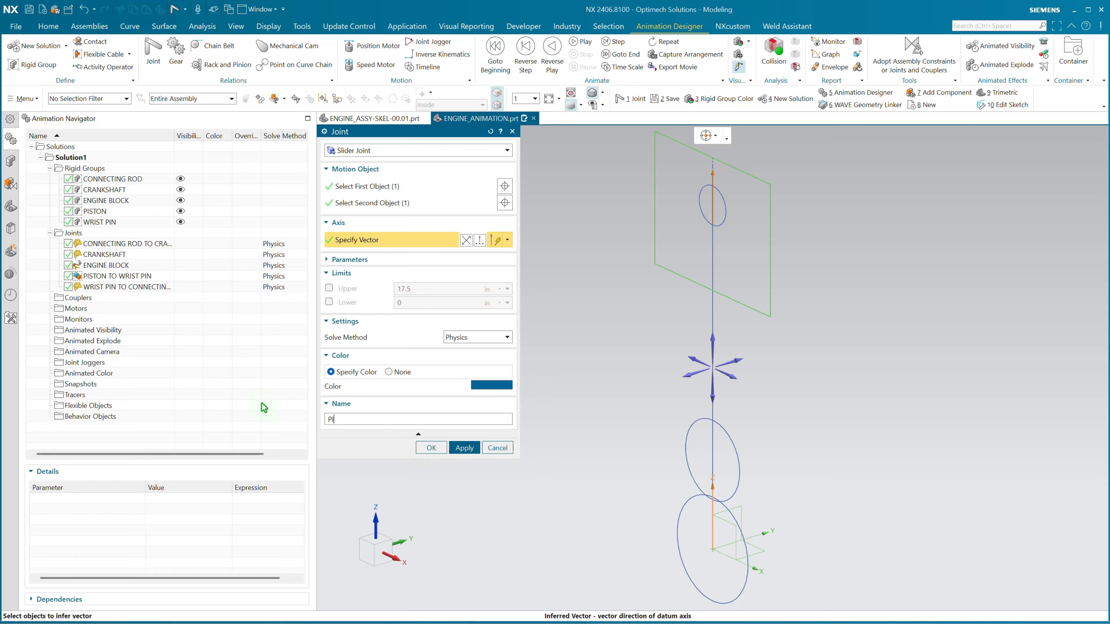
type("STON TO CYLINDER")
left_click(430, 448)
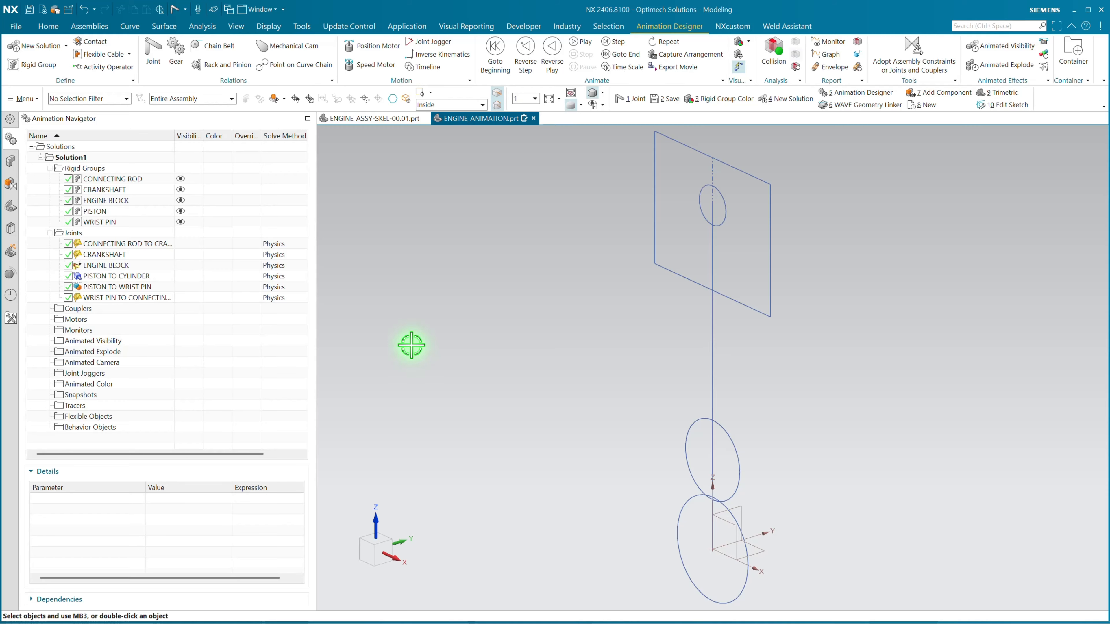
Test the linkage by jogging the CRANKSHAFT joint to about 110 degrees, and leave the Joint Jogger without keeping it
left_click(426, 43)
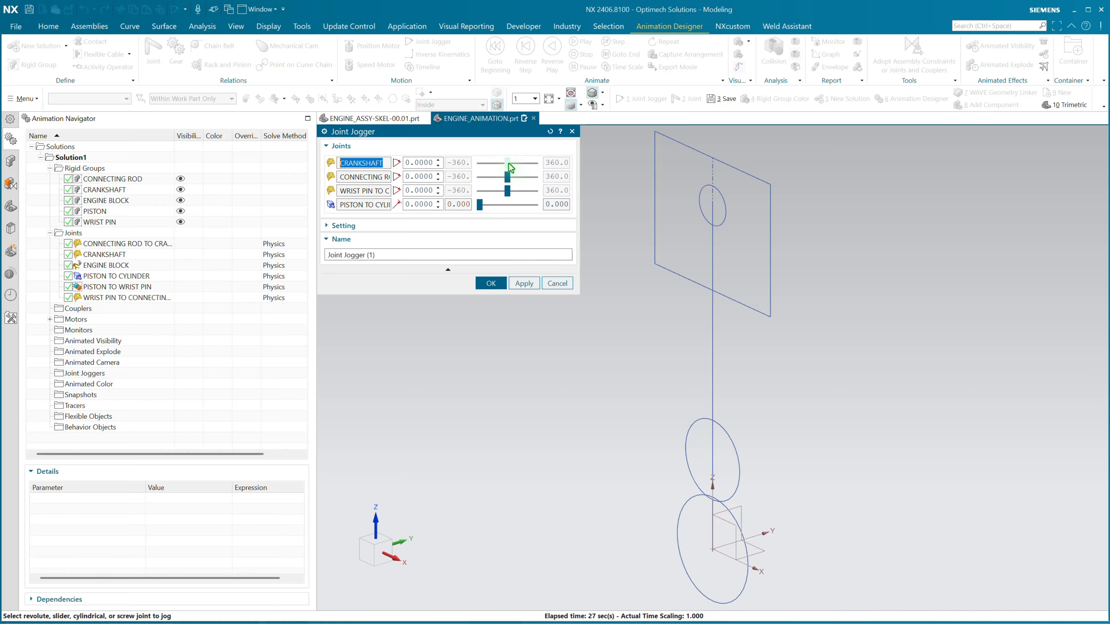
mouse_move(509, 163)
left_mouse_down()
mouse_move(489, 161)
mouse_move(538, 153)
mouse_move(517, 154)
left_mouse_up()
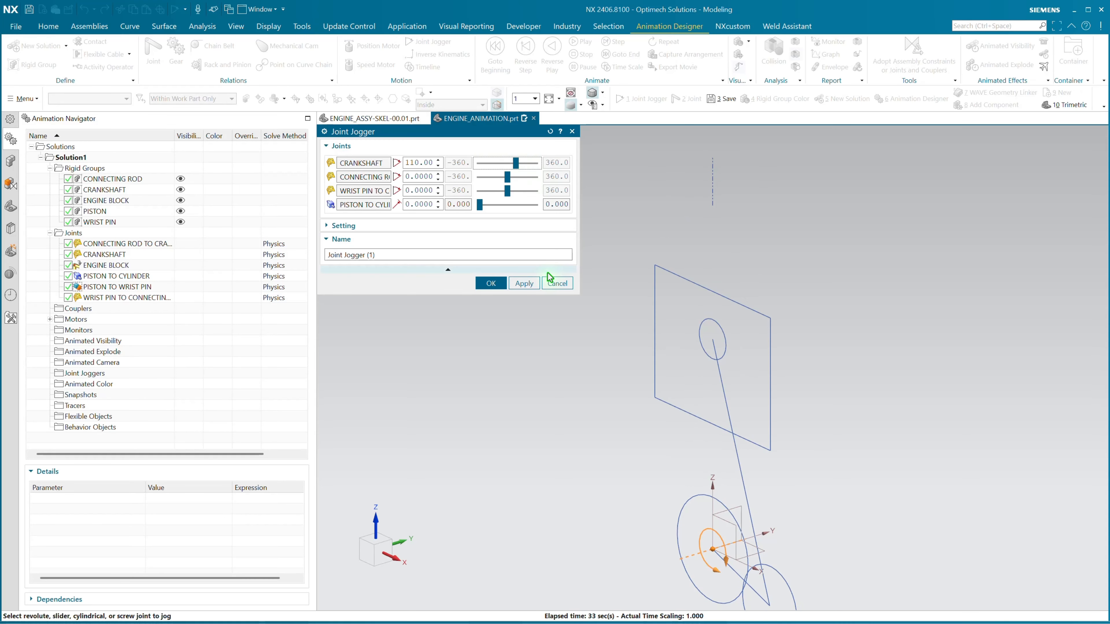
left_click(552, 281)
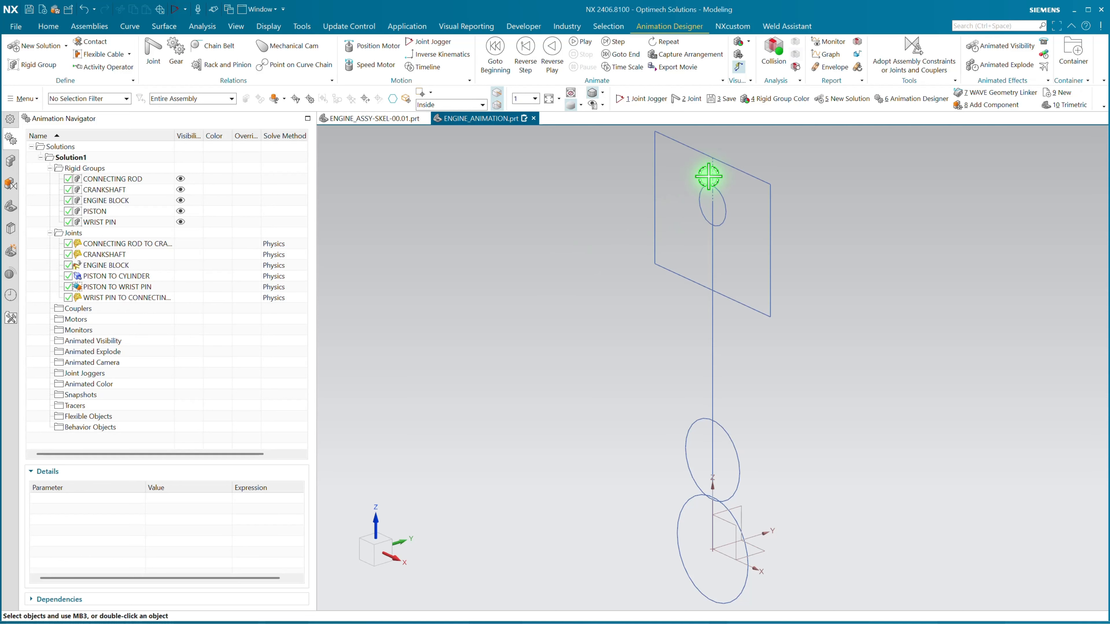
Turn off the display of reference curves in the linked ROTATING ASSY LAYOUT sketch, and save the assembly with the animation tree shown again
left_click(11, 209)
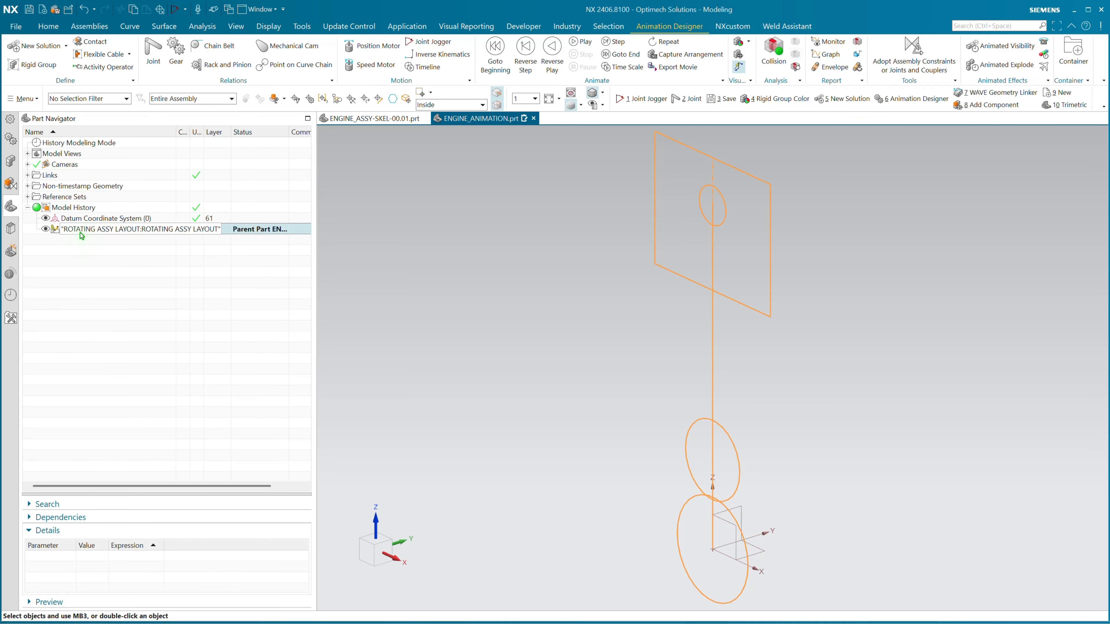
double_click(80, 233)
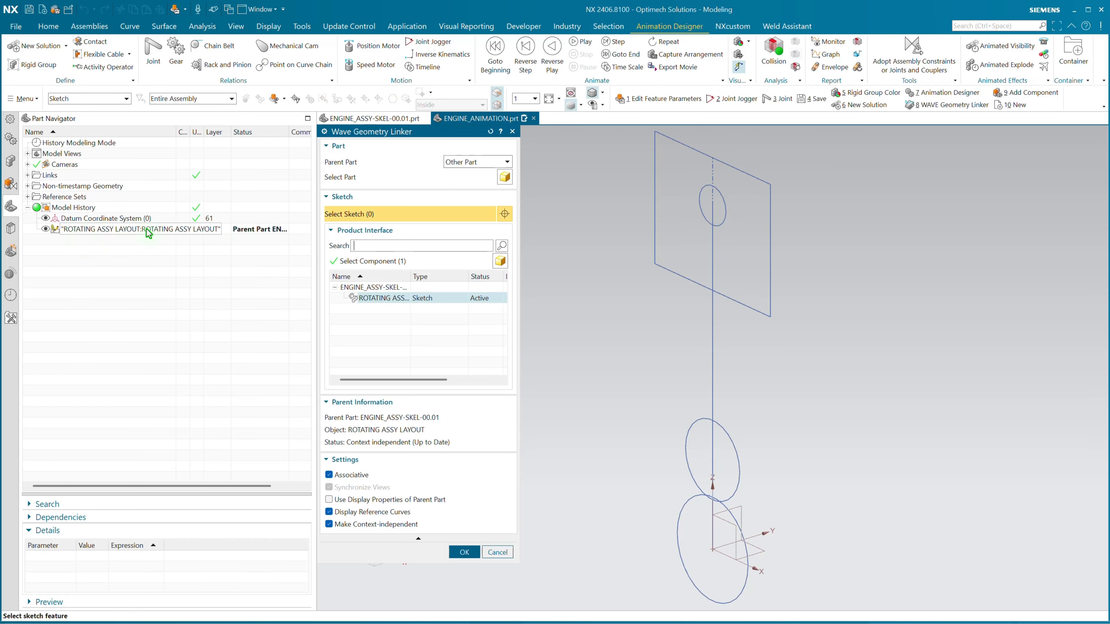
left_click(331, 513)
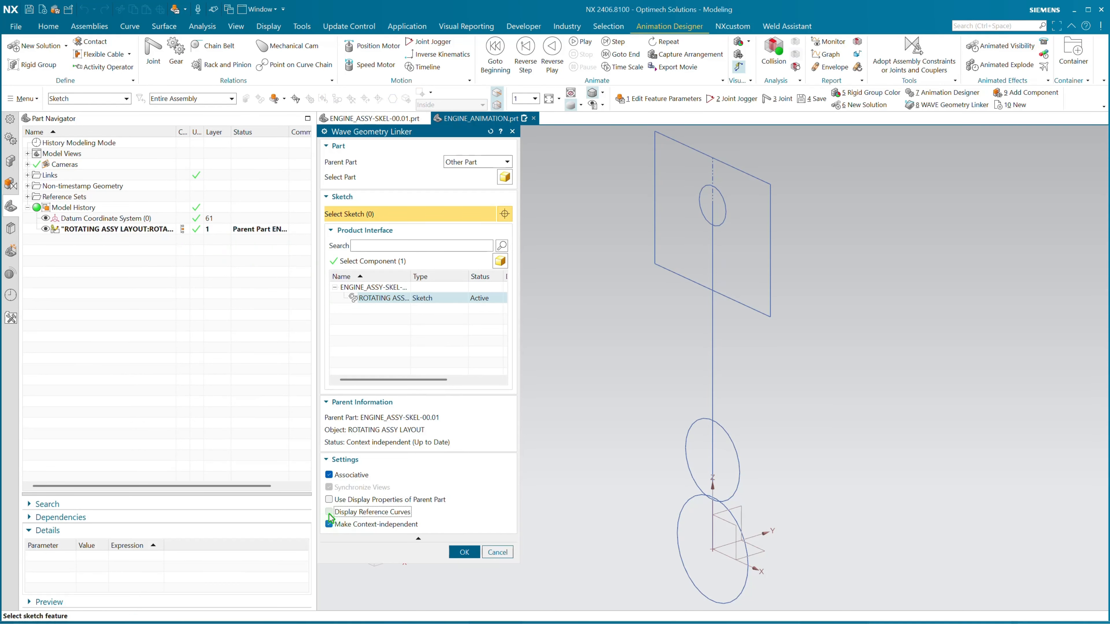
left_click(464, 553)
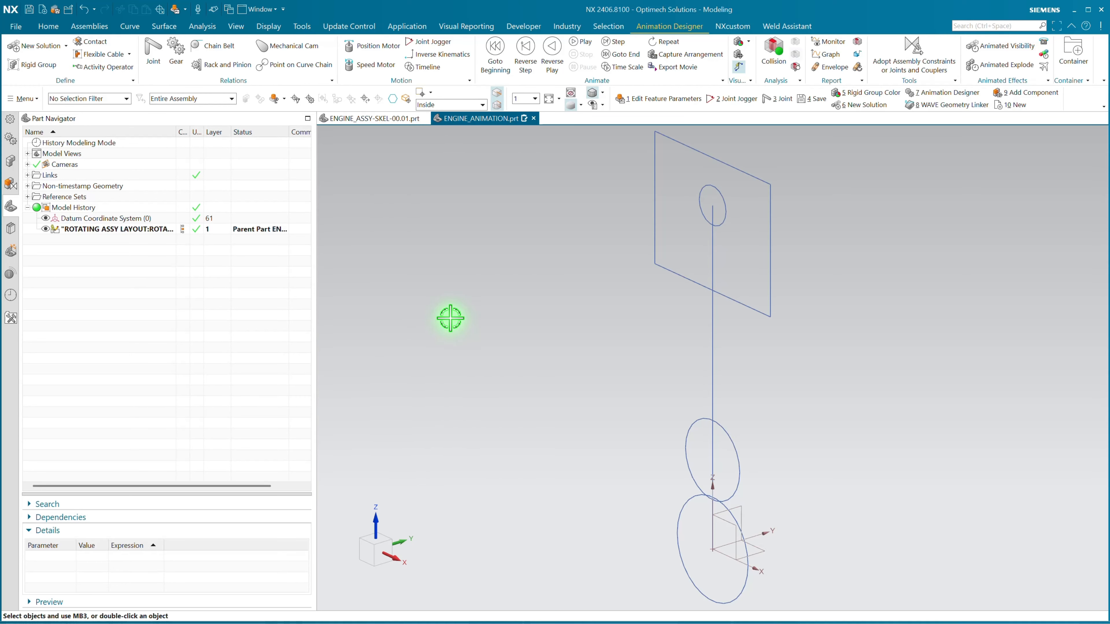
left_click(10, 140)
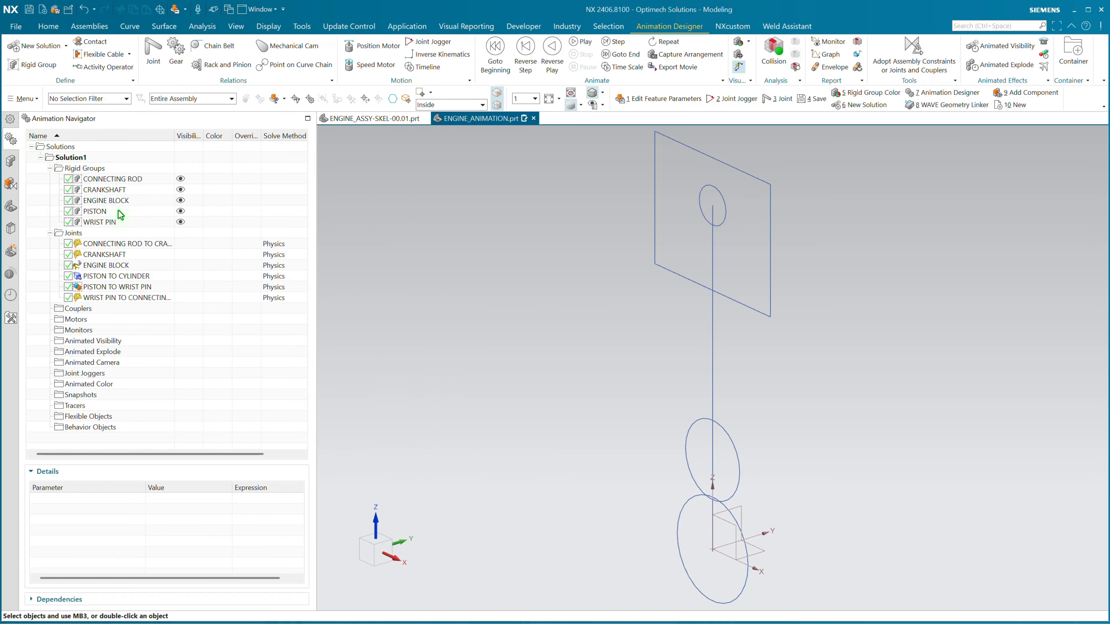
left_click(30, 10)
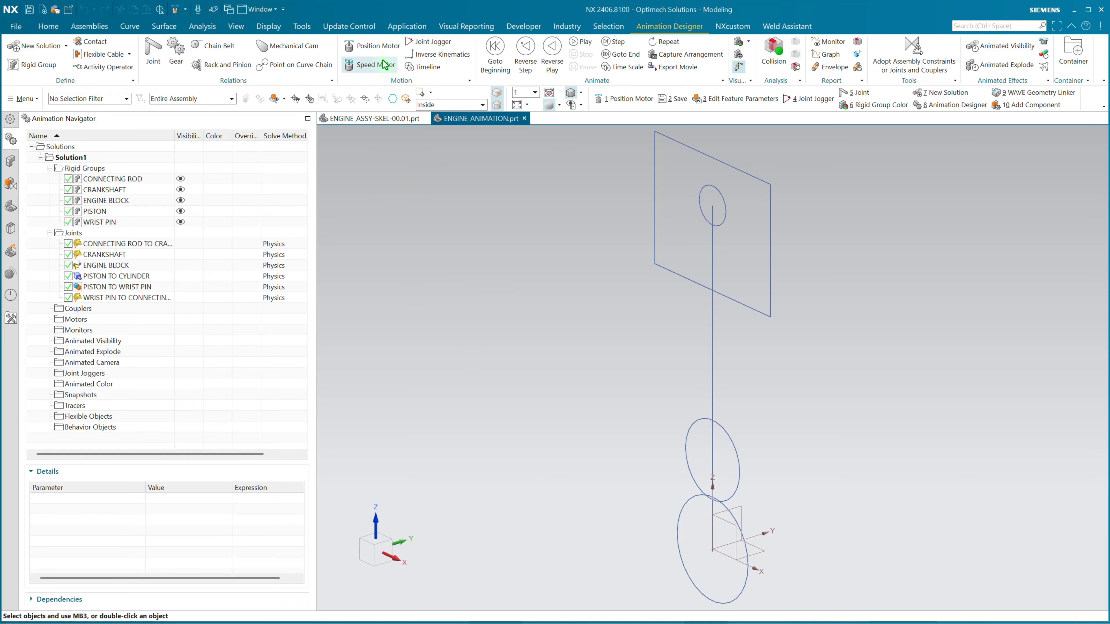
Create a position motor on the CRANKSHAFT joint with an end time of 10 seconds and an angle of 3600 degrees
left_click(379, 48)
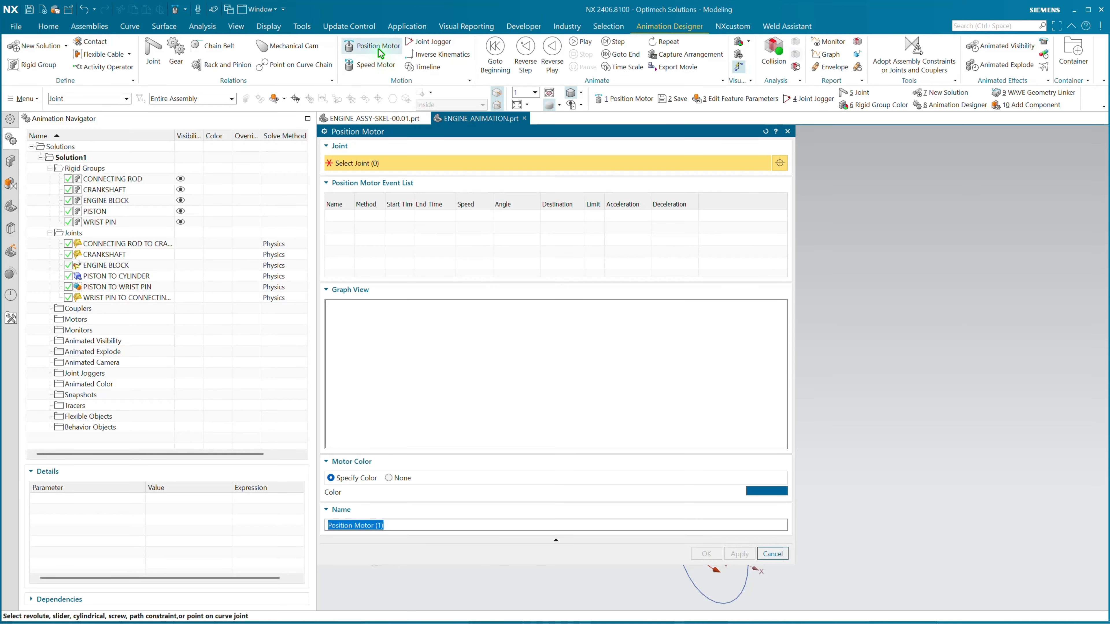
left_click_drag(793, 280, 574, 285)
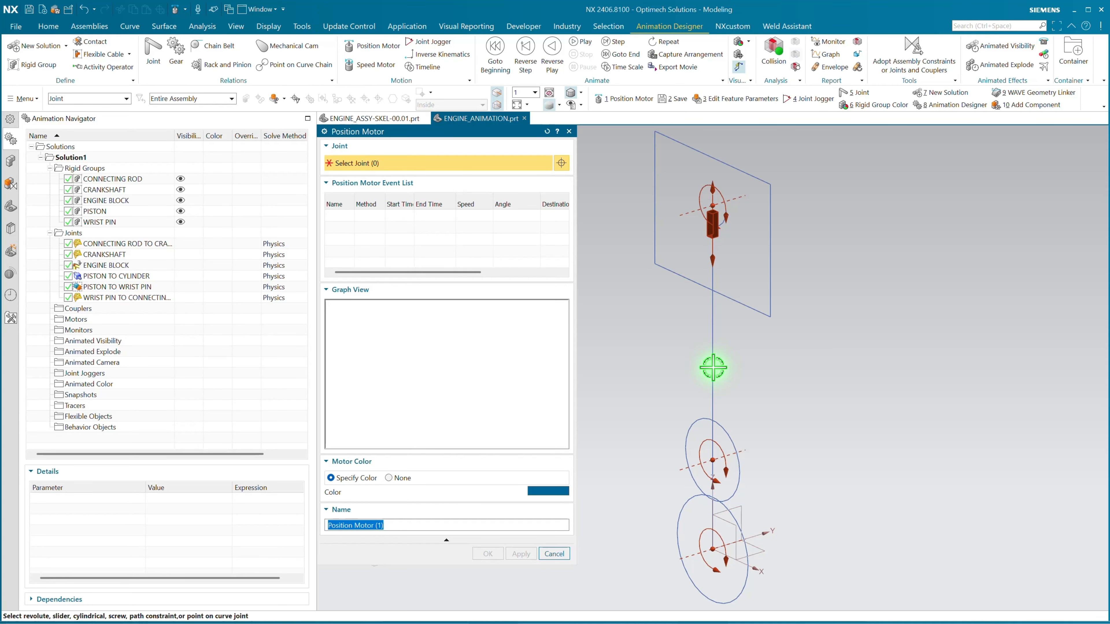
left_click(712, 546)
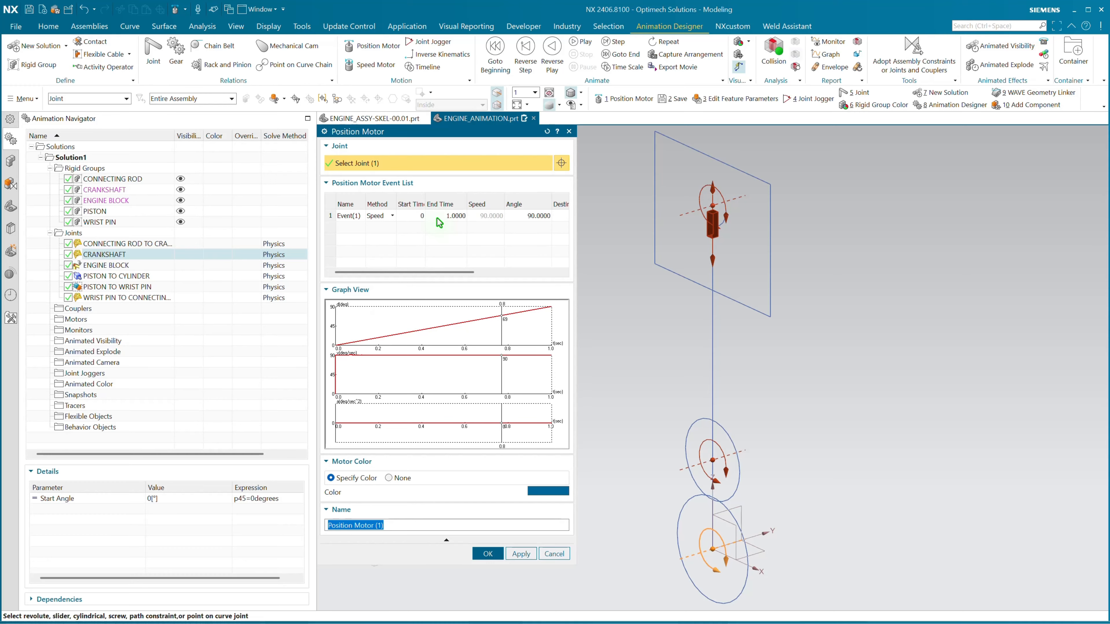
left_click(452, 219)
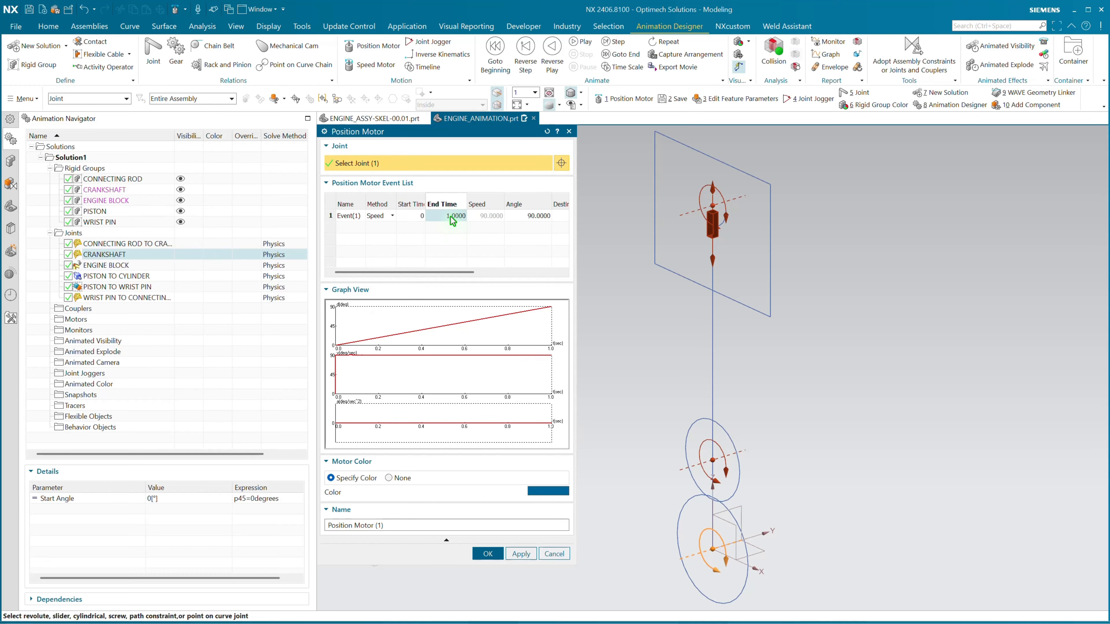
type("10")
left_click(533, 216)
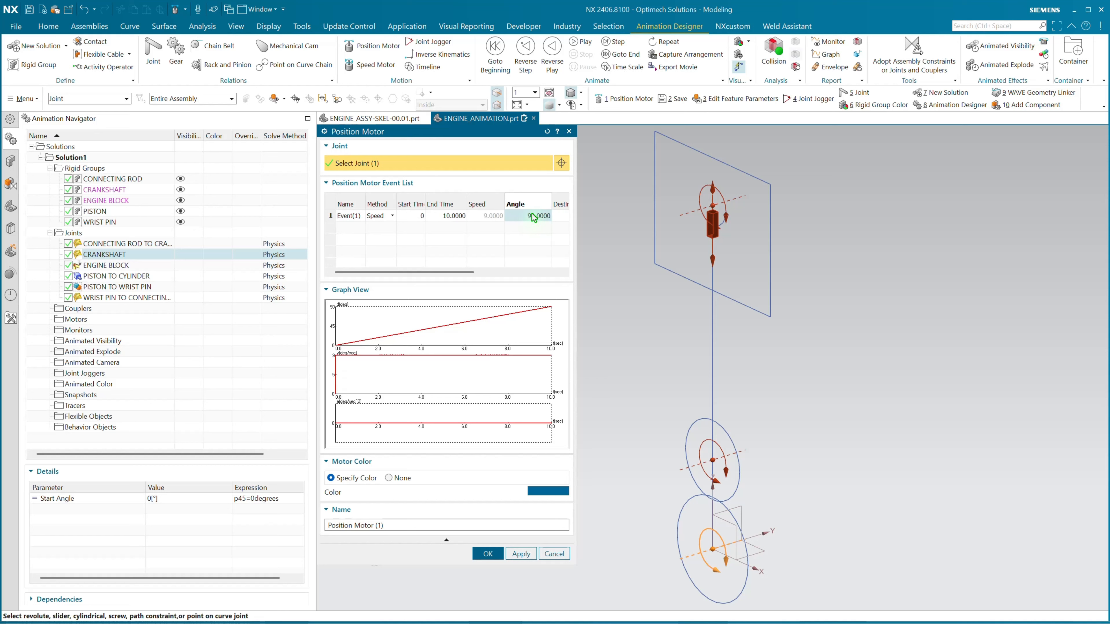
left_click(533, 216)
type("3600")
key("Tab")
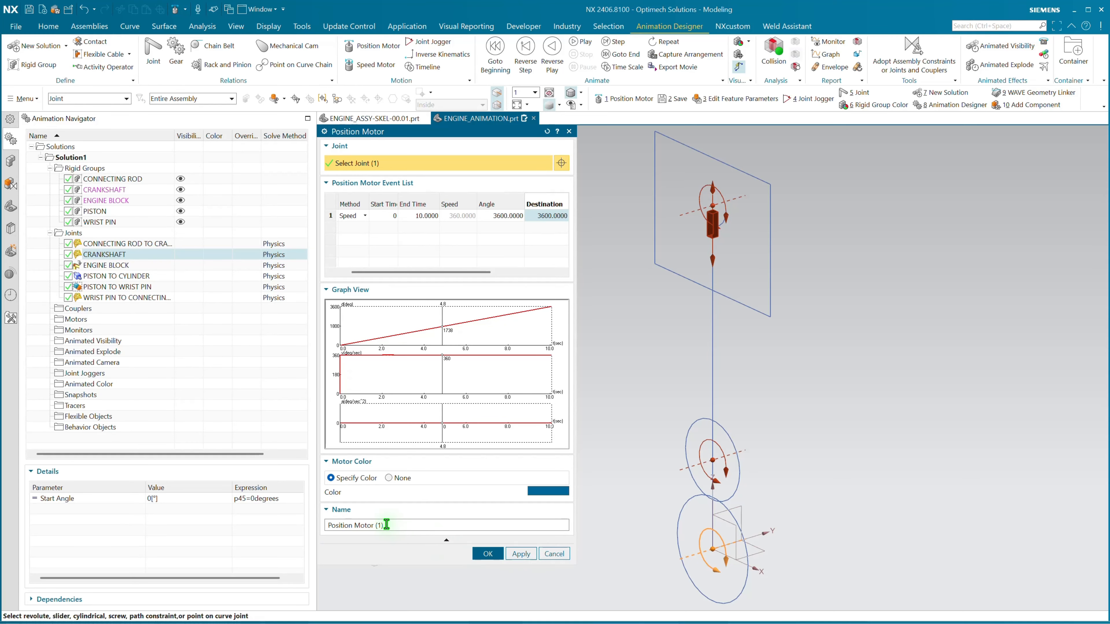
left_click(489, 554)
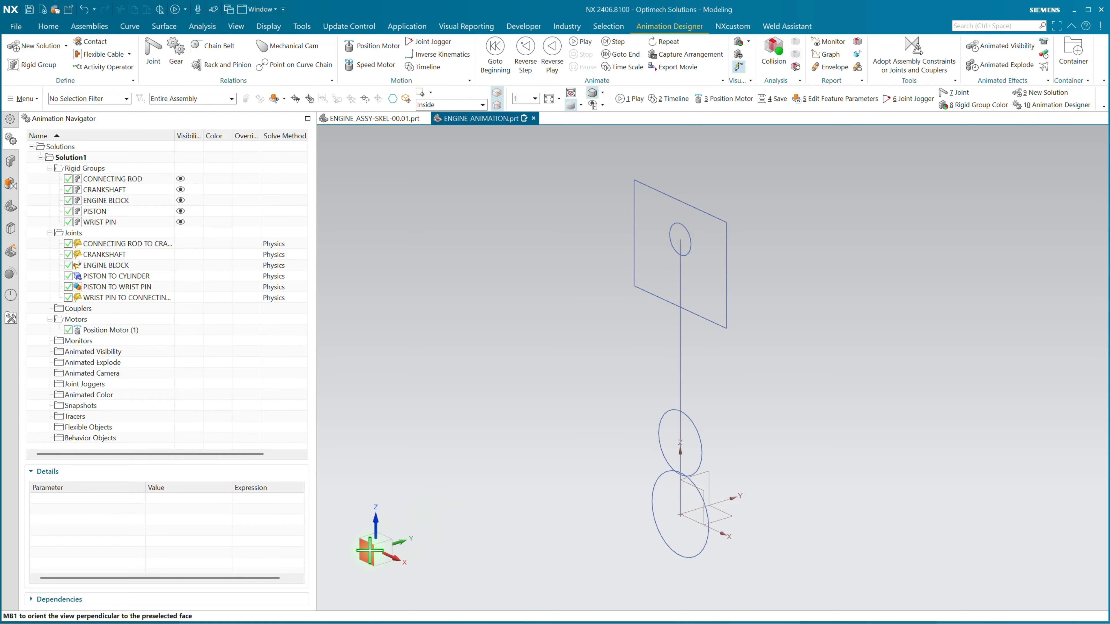
Play the engine animation and view its motion from the front, perpendicular to the XZ plane
left_click(586, 44)
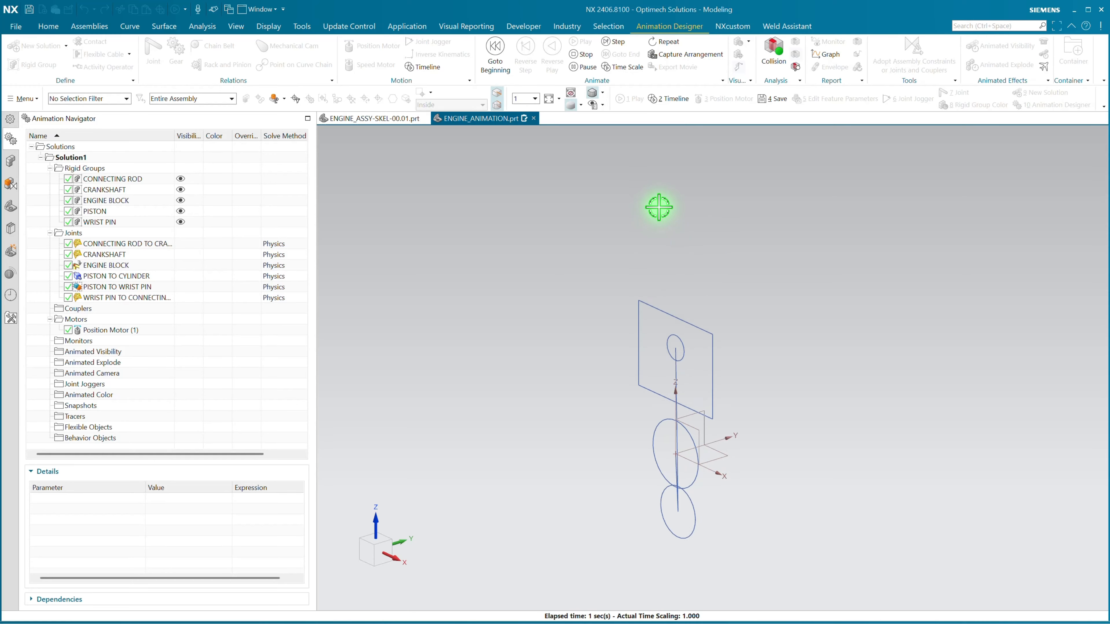
left_click(369, 553)
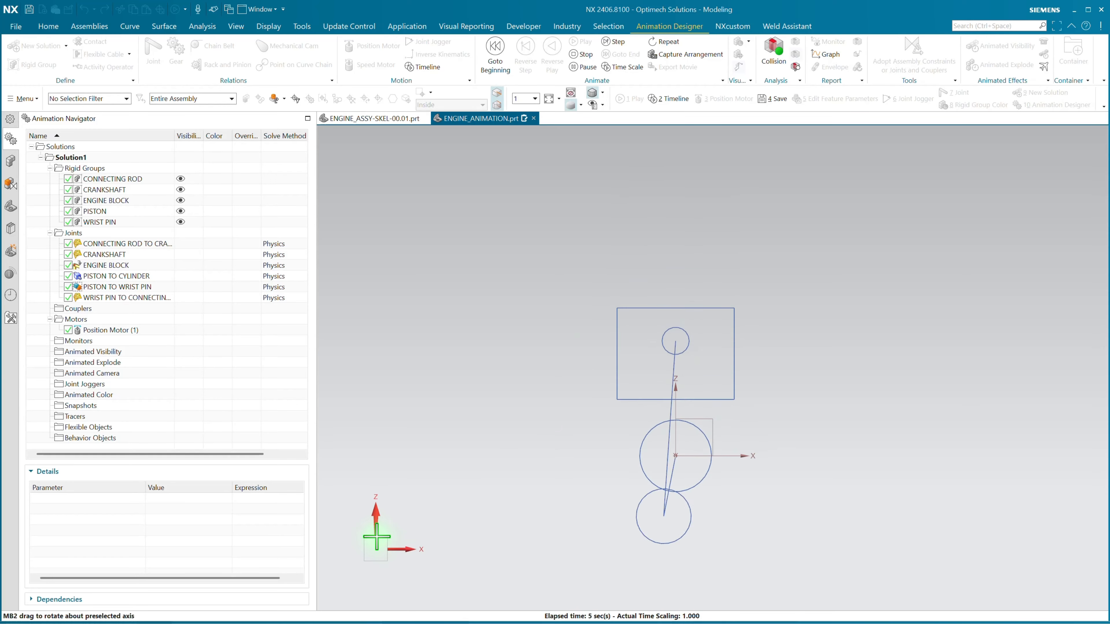